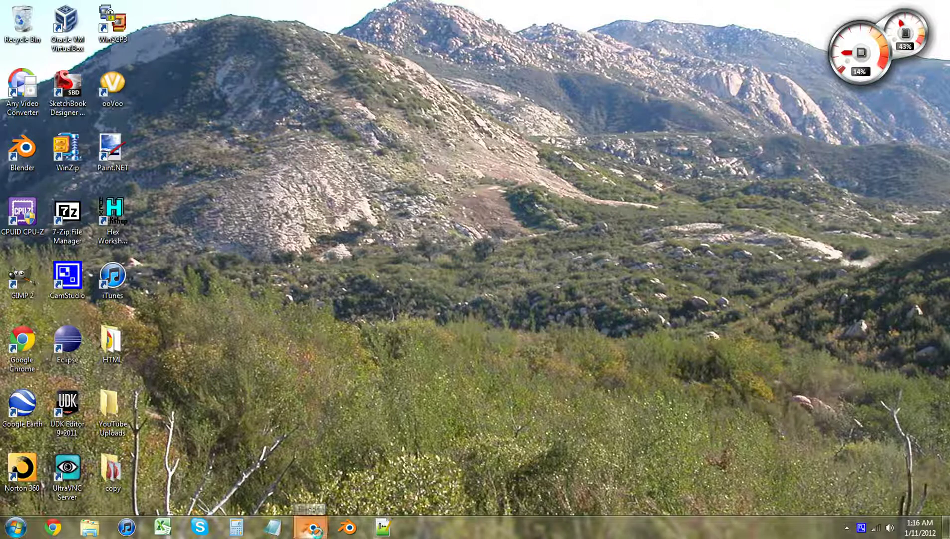
# Step: Open Blender, dismiss its splash screen and set the 3D view to right orthographic
pyautogui.click(310, 526)
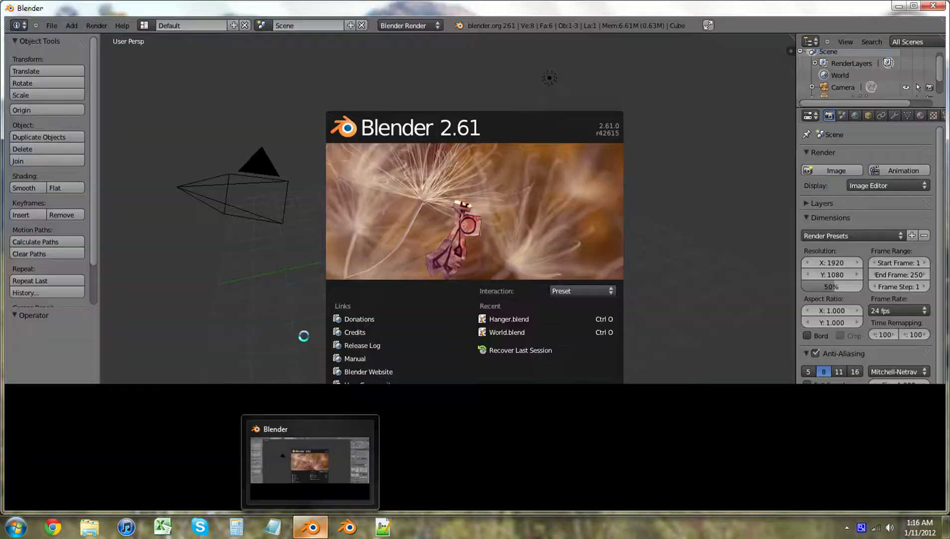
pyautogui.click(709, 240)
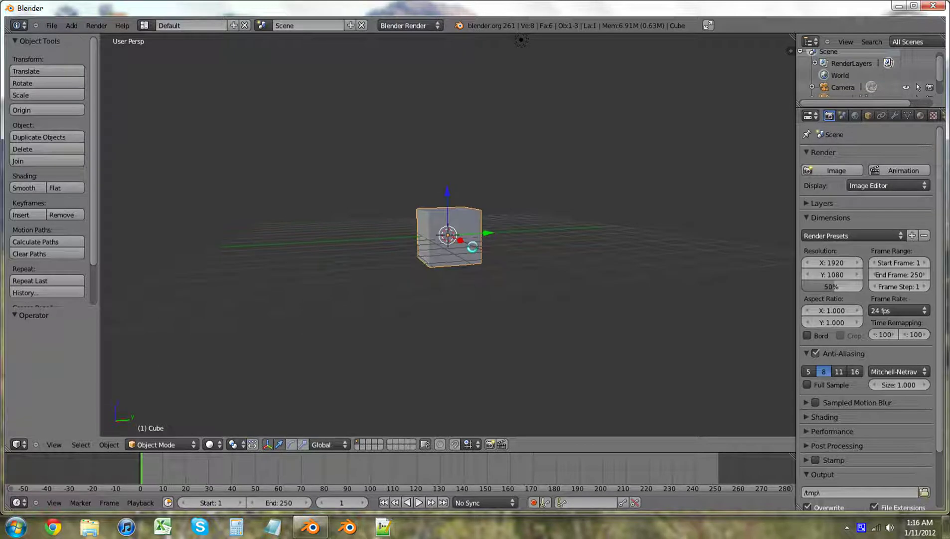
pyautogui.press('KP_1')
pyautogui.press('KP_3')
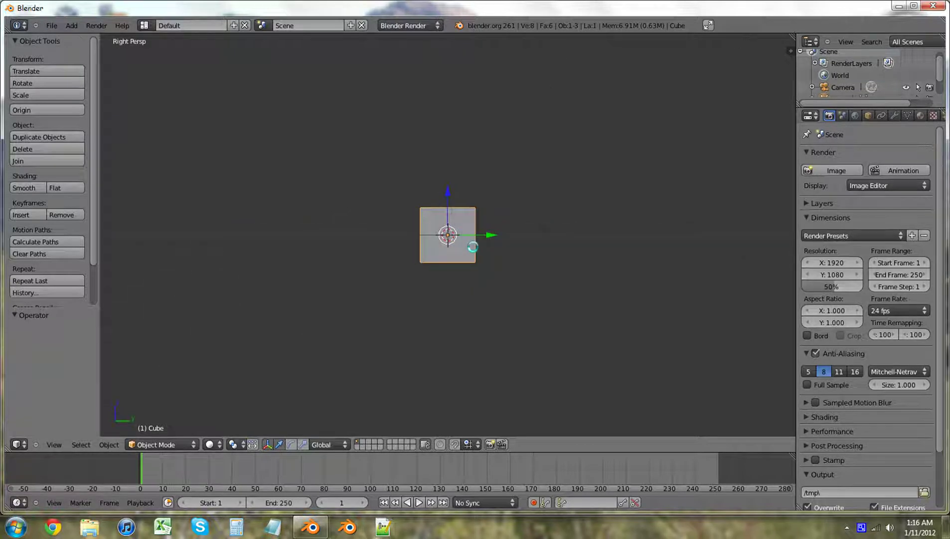
pyautogui.press('KP_5')
pyautogui.scroll(2, 481, 243)
pyautogui.scroll(1, 481, 243)
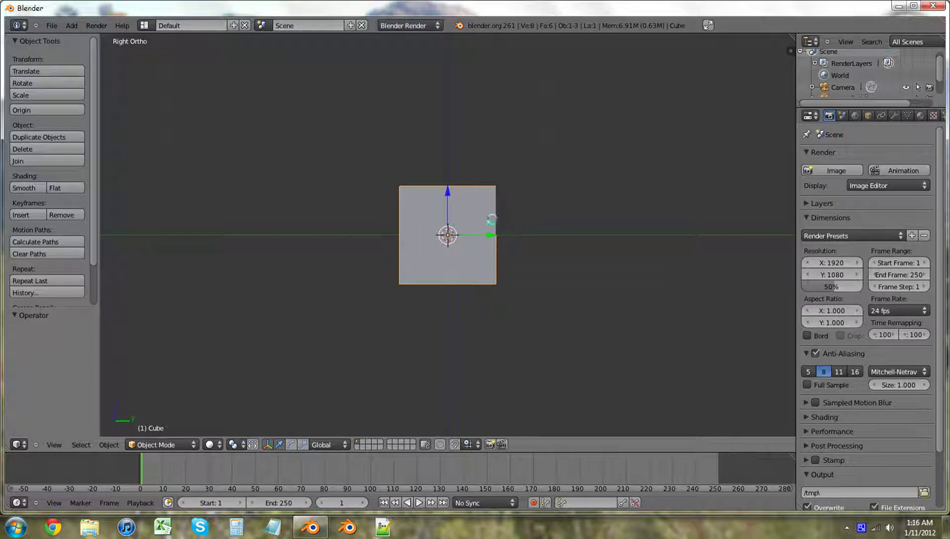
pyautogui.keyDown('shift'); pyautogui.moveTo(578, 242); pyautogui.dragTo(553, 265, button='middle'); pyautogui.keyUp('shift')
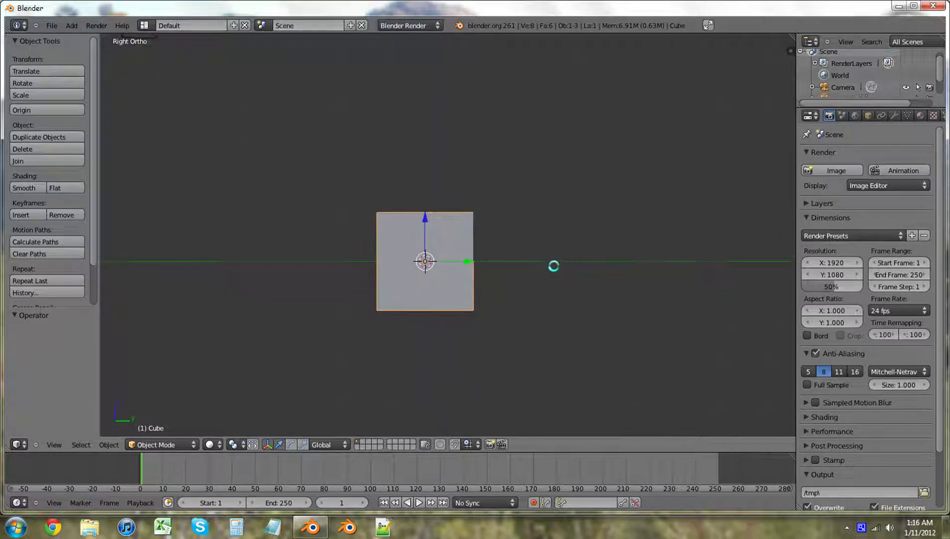
# Step: Delete the default cube from the scene
pyautogui.press('x')
pyautogui.press('x')
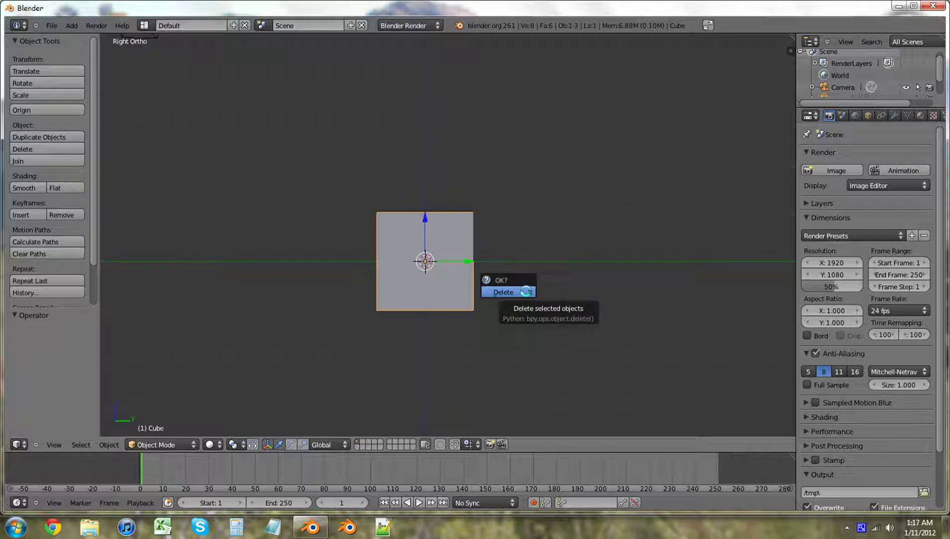
pyautogui.click(526, 292)
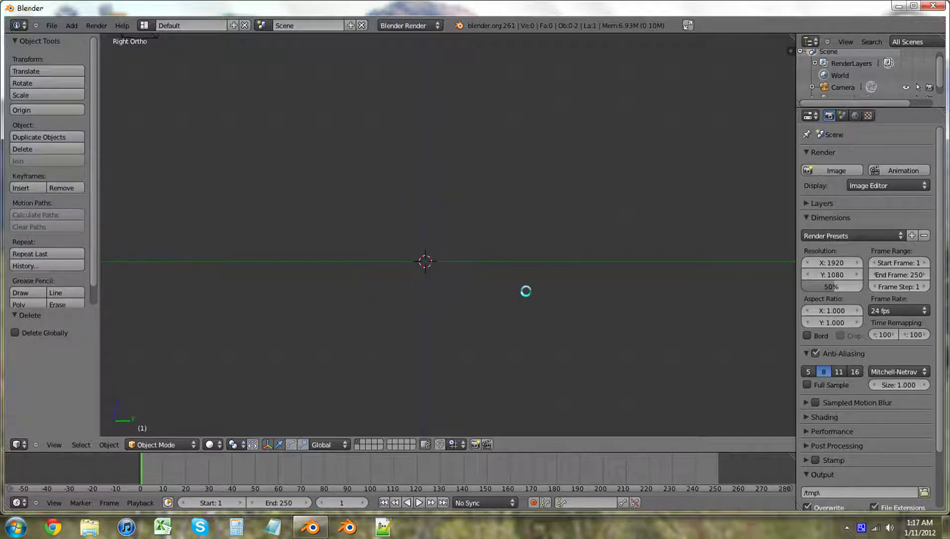
# Step: Add a cylinder mesh at the origin and enter Edit Mode on it
pyautogui.hotkey('shift', 'a')
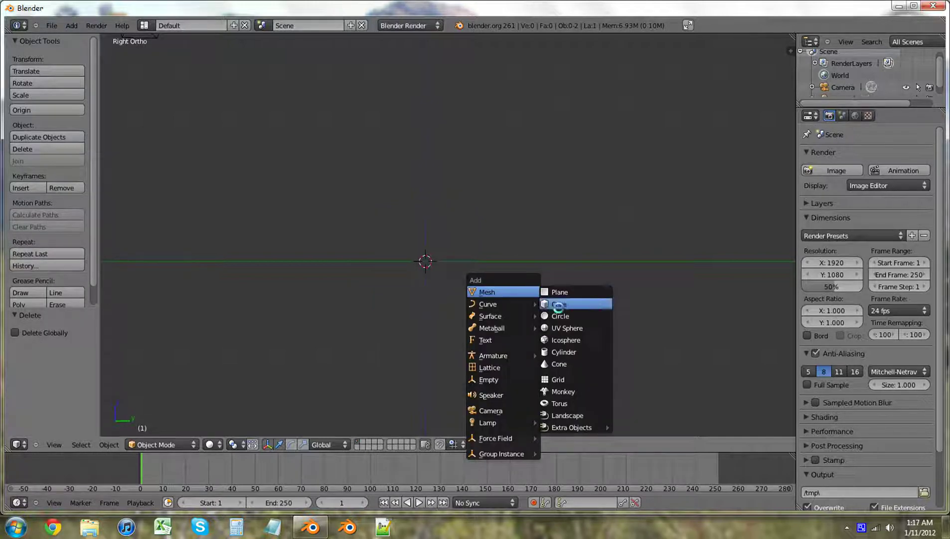
pyautogui.click(569, 354)
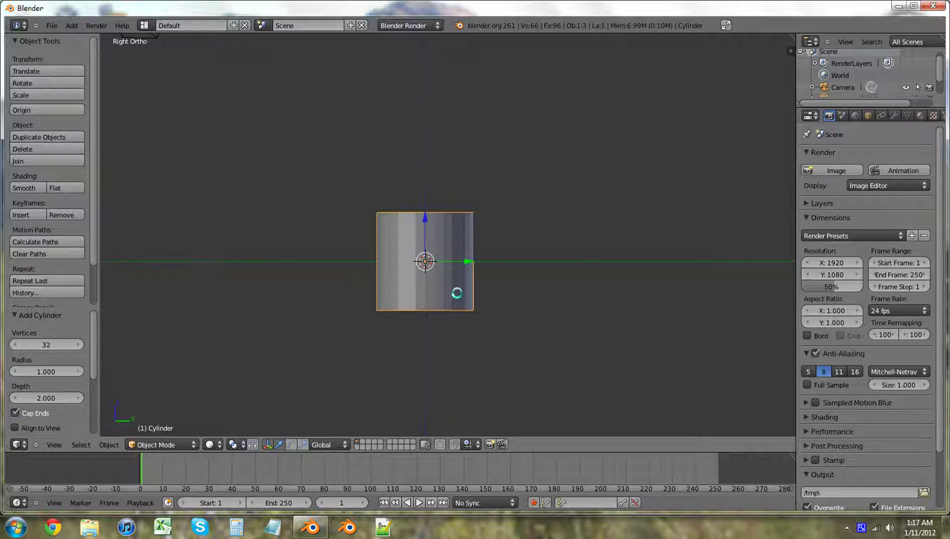
pyautogui.press('Tab')
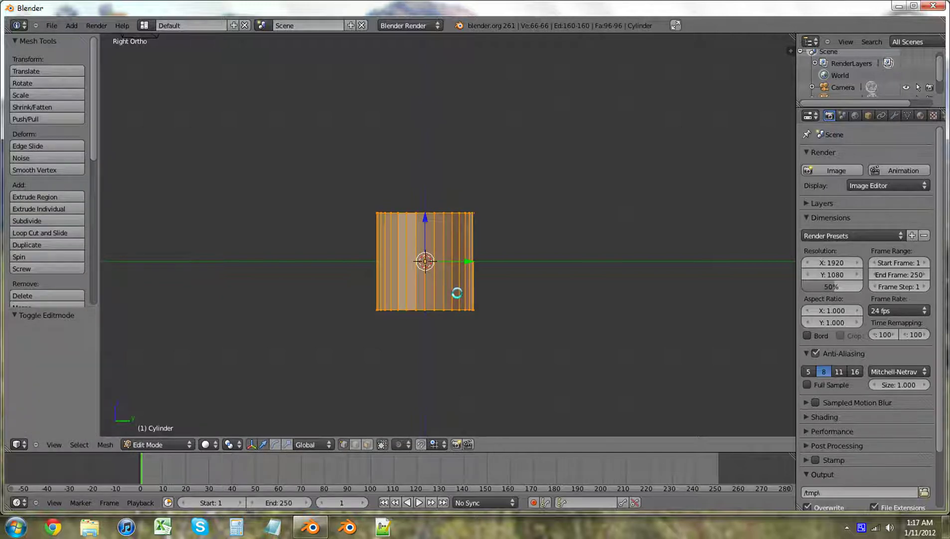
pyautogui.press('g')
pyautogui.press('z')
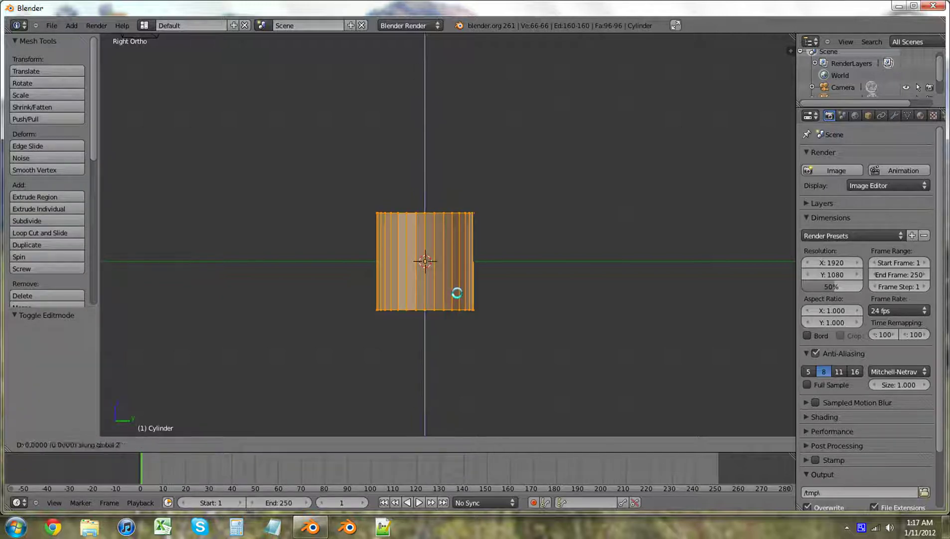
pyautogui.press('1')
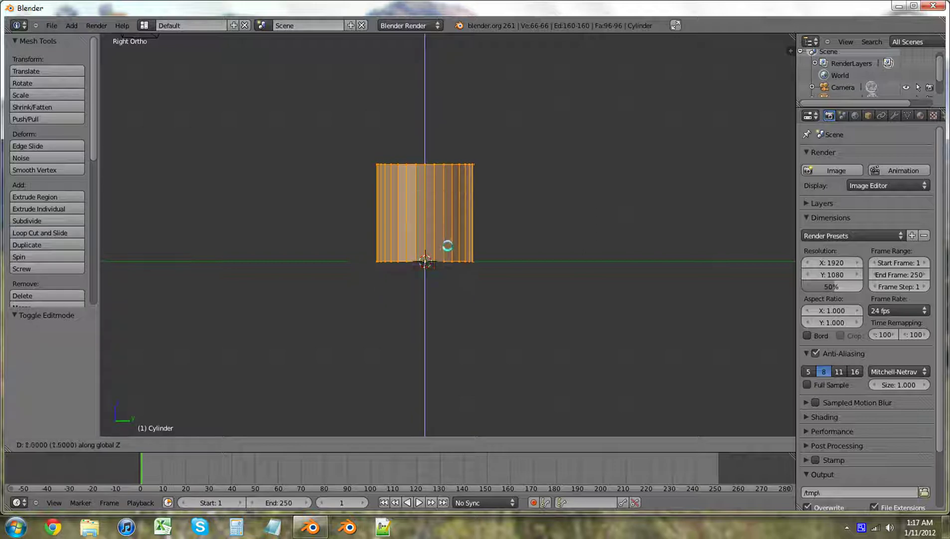
pyautogui.press('BackSpace')
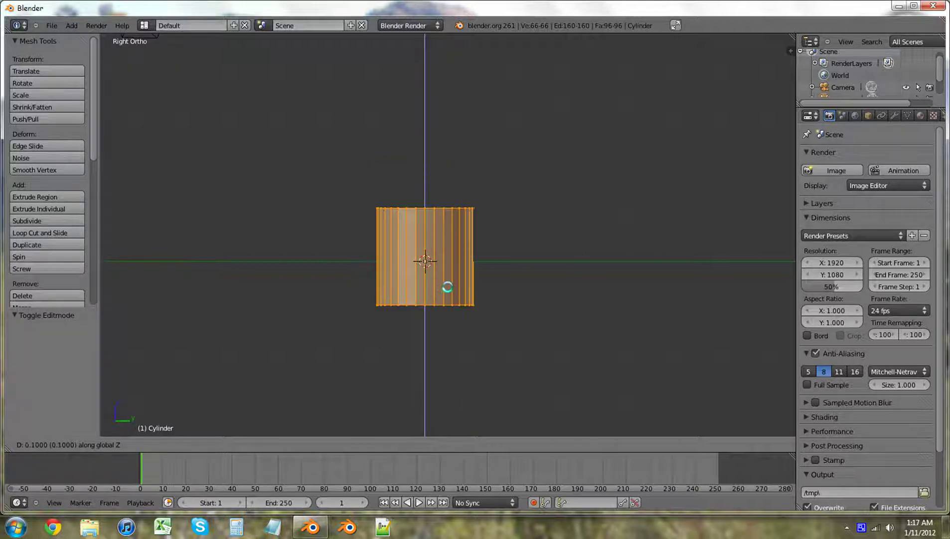
pyautogui.click(448, 291)
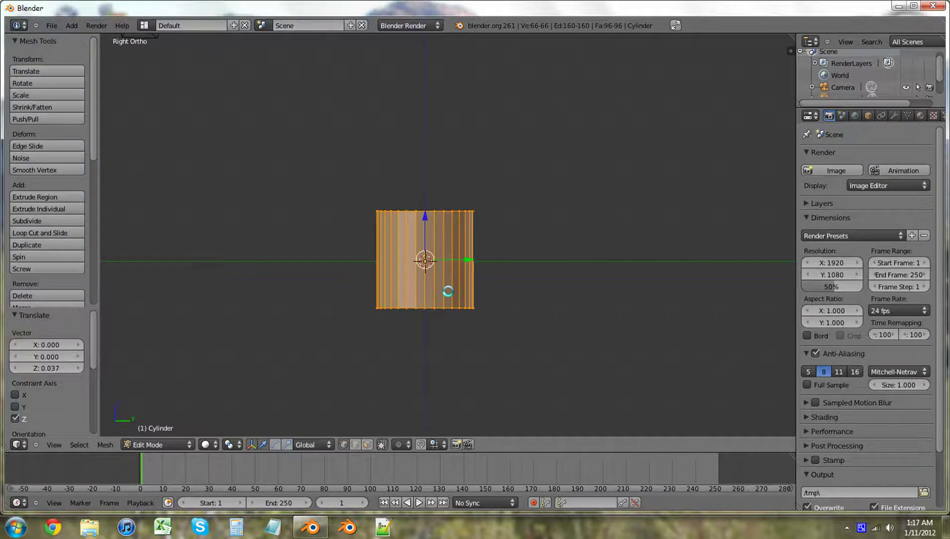
pyautogui.hotkey('ctrl', 'z')
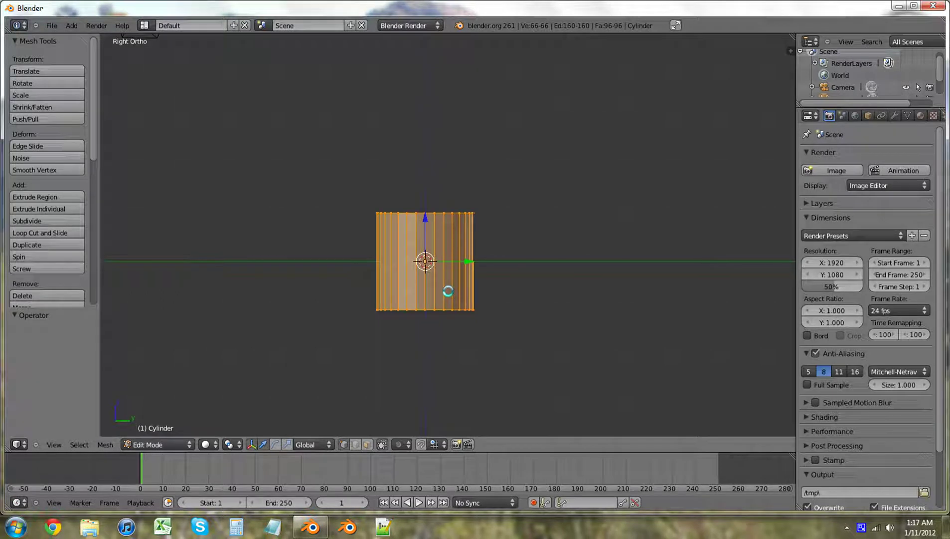
pyautogui.press('s')
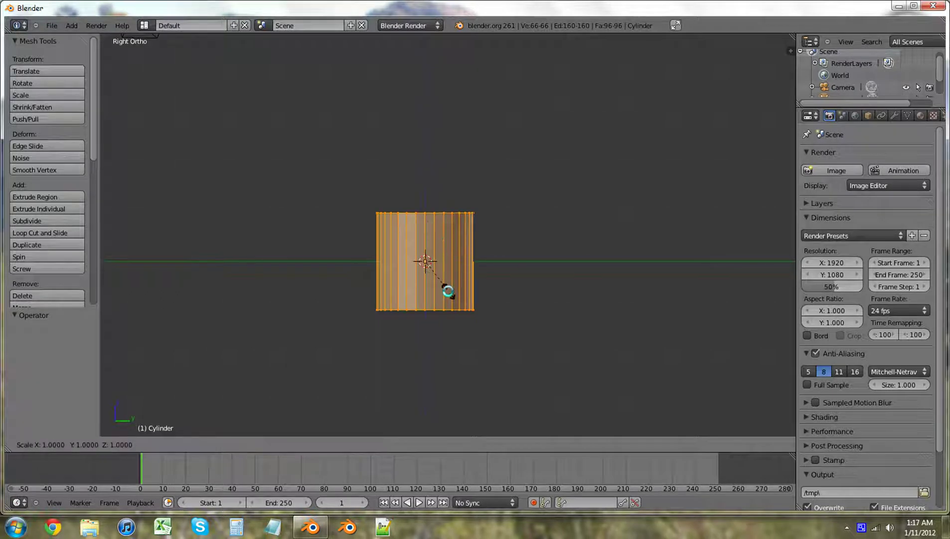
pyautogui.press('z')
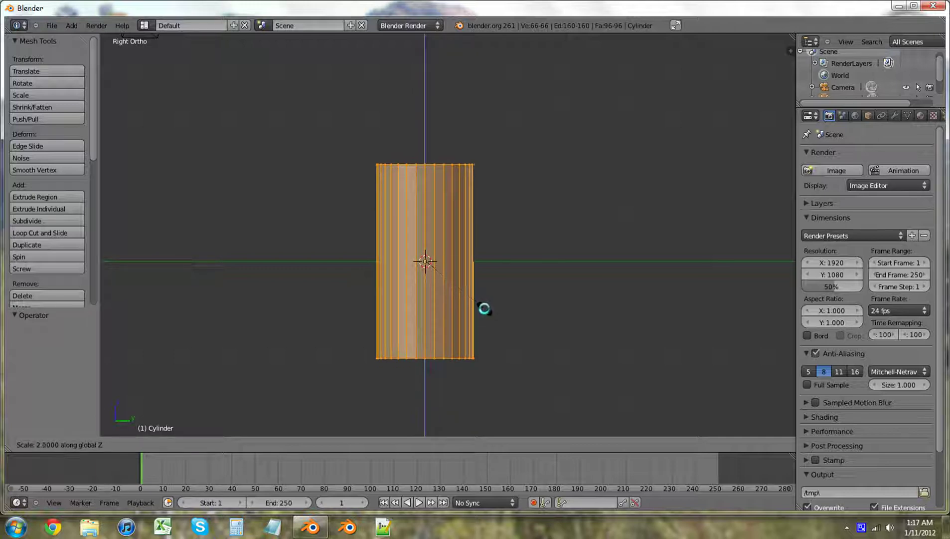
pyautogui.click(484, 308)
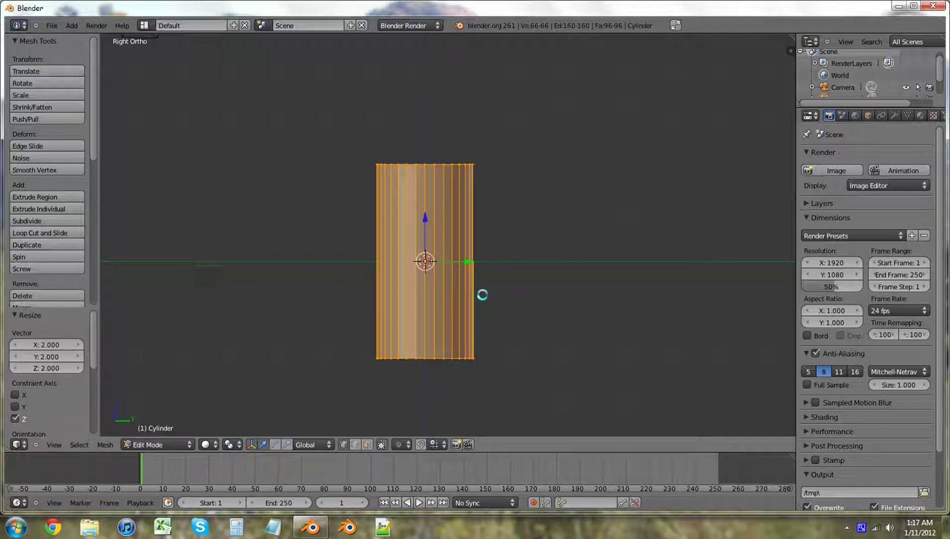
pyautogui.hotkey('ctrl', 'z')
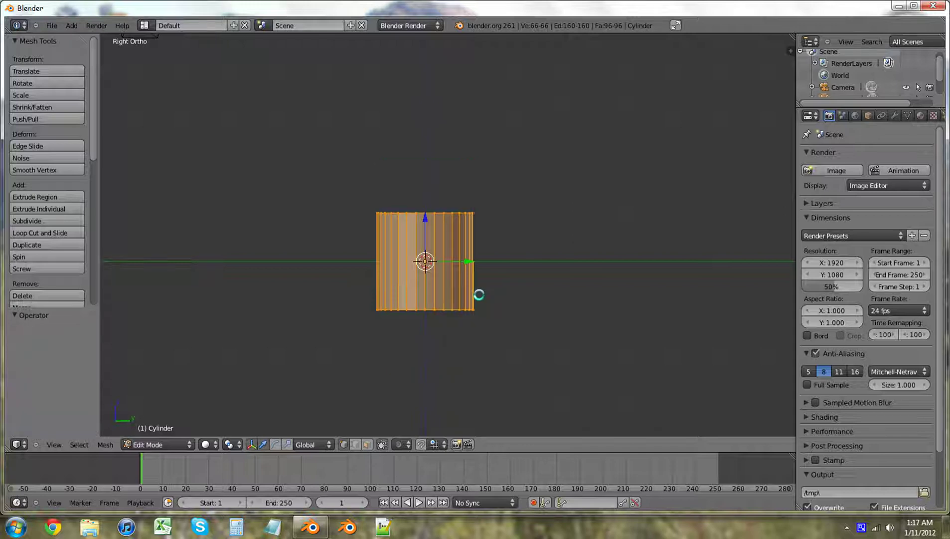
# Step: Scale the whole cylinder mesh by 1.6 along Z and move it up 1.6 units along Z
pyautogui.press('g')
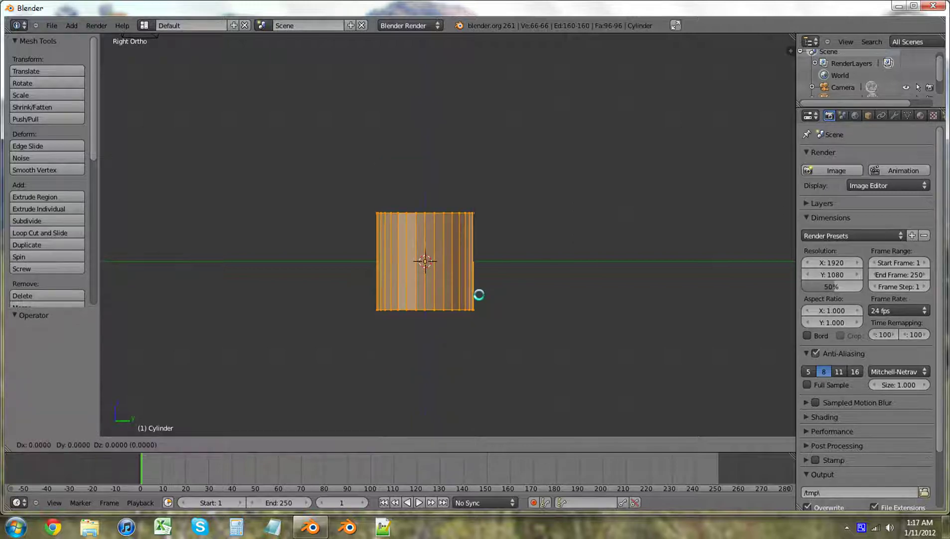
pyautogui.press('s')
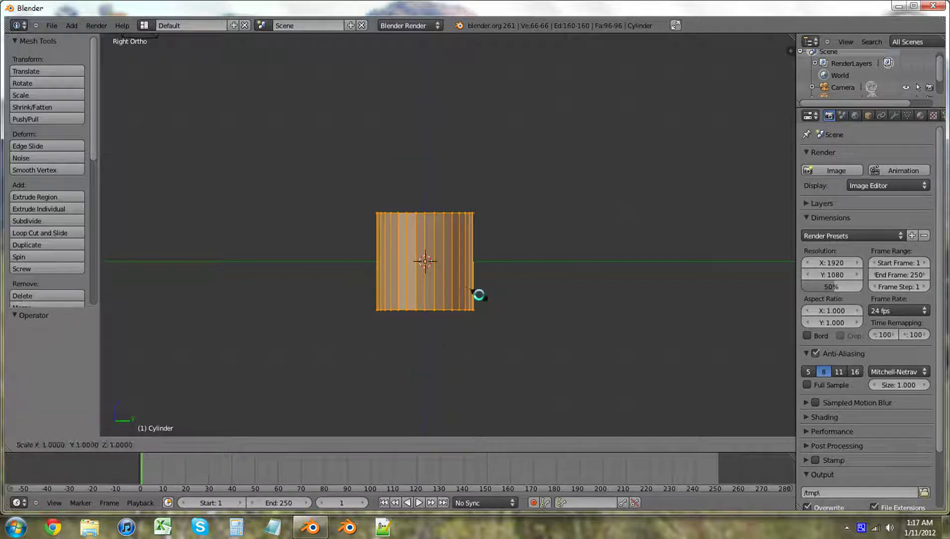
pyautogui.press('z')
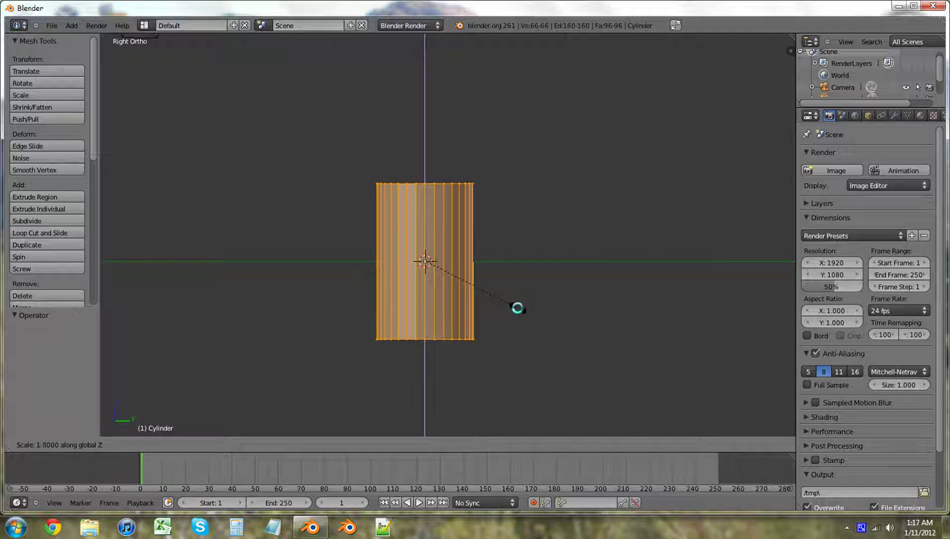
pyautogui.click(518, 307)
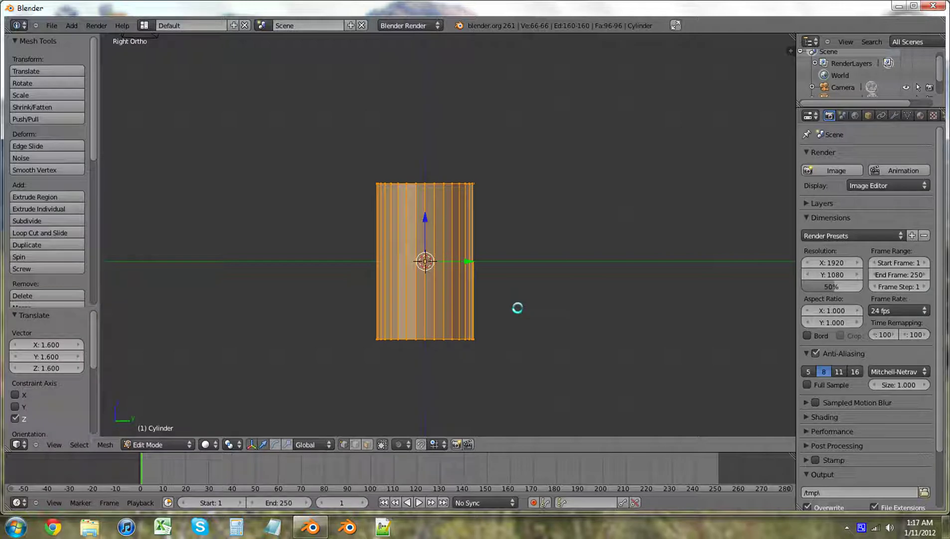
pyautogui.press('g')
pyautogui.press('z')
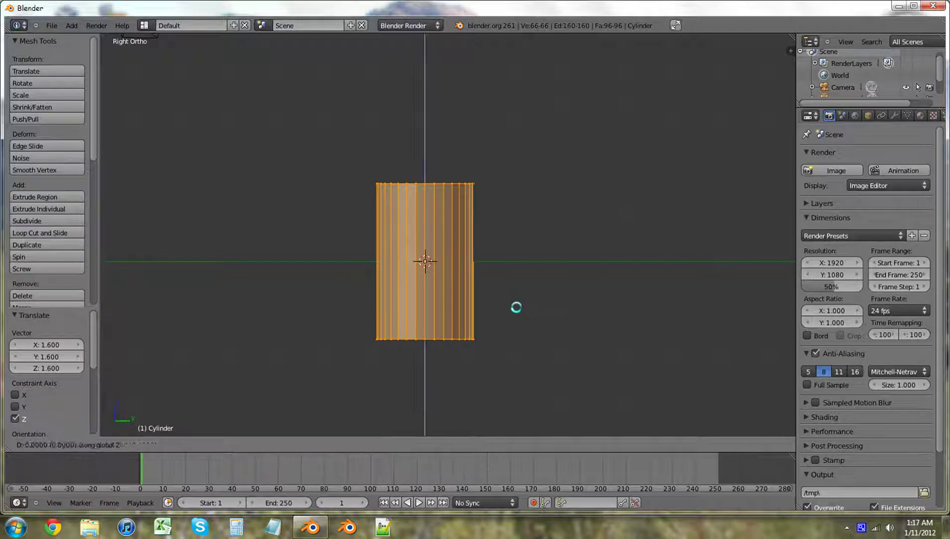
pyautogui.click(518, 227)
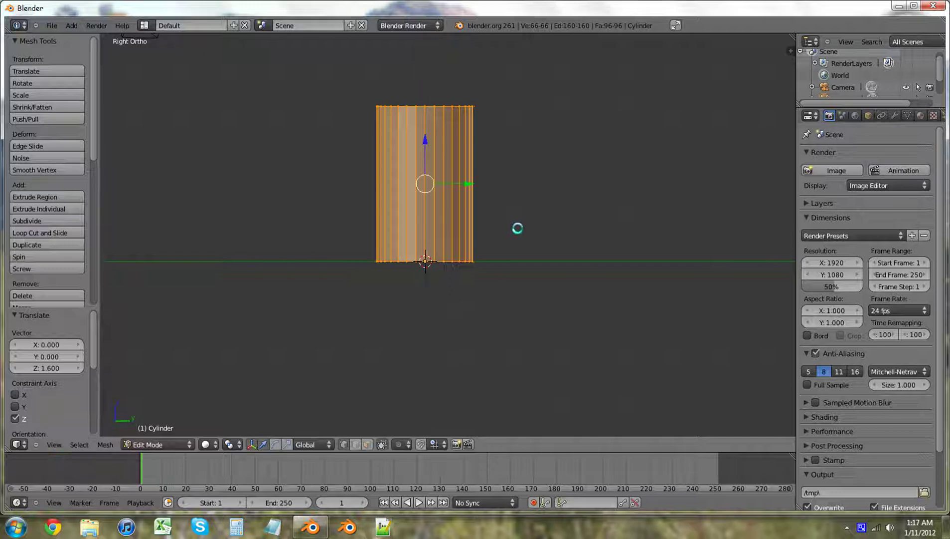
# Step: Mark the edge loop around the cylinder's top rim as a seam
pyautogui.moveTo(517, 228); pyautogui.dragTo(460, 359, button='middle')
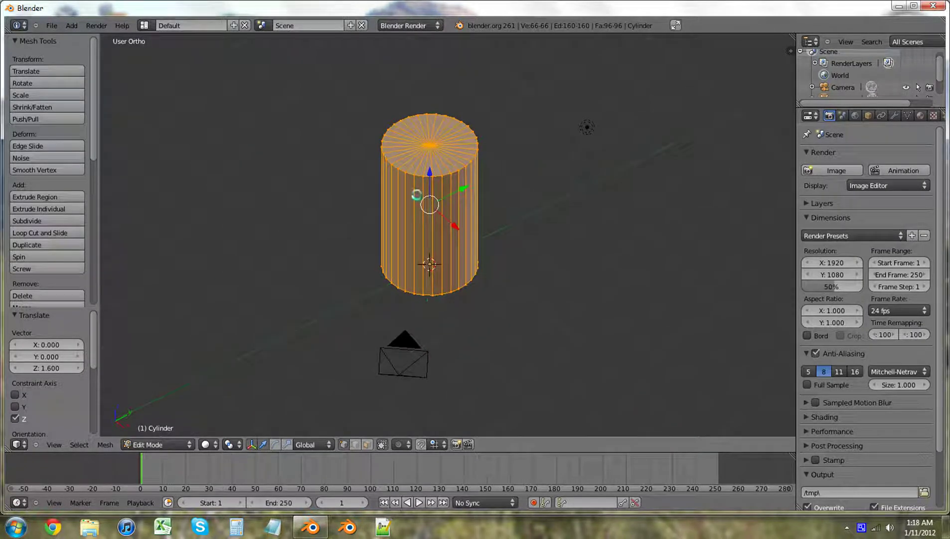
pyautogui.press('a')
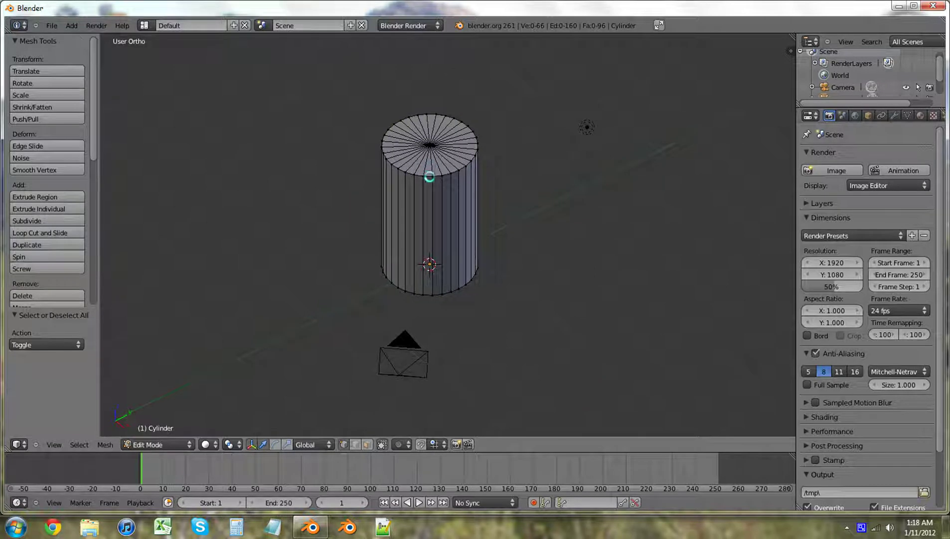
pyautogui.keyDown('alt'); pyautogui.rightClick(427, 176); pyautogui.keyUp('alt')
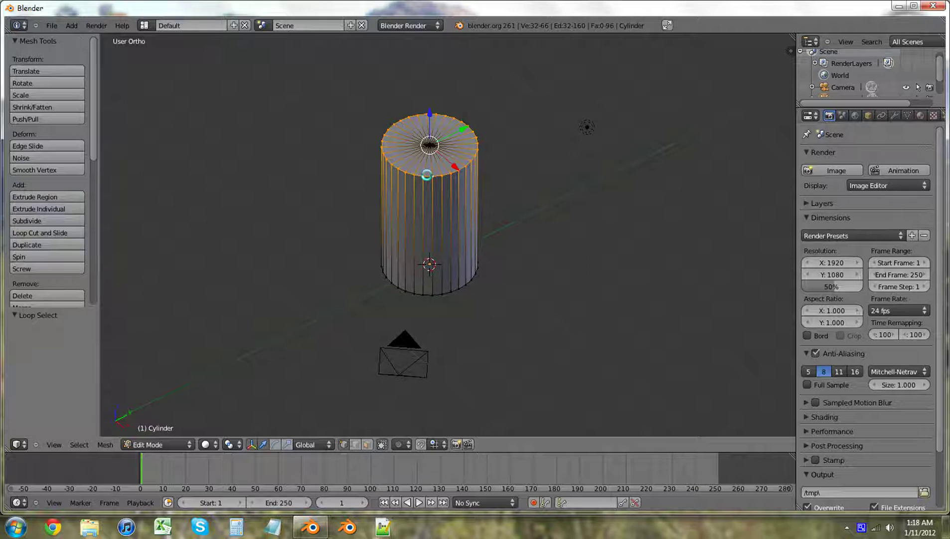
pyautogui.hotkey('ctrl', 'e')
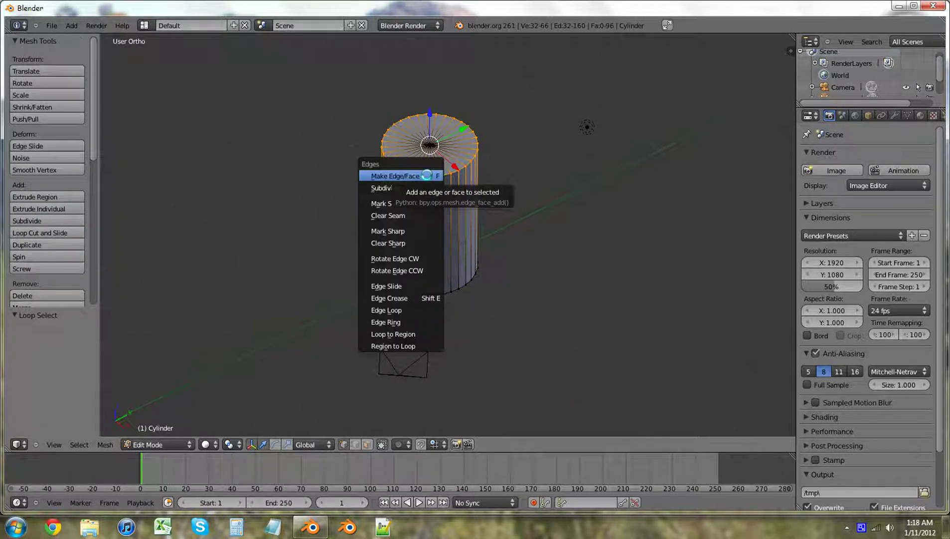
pyautogui.click(422, 205)
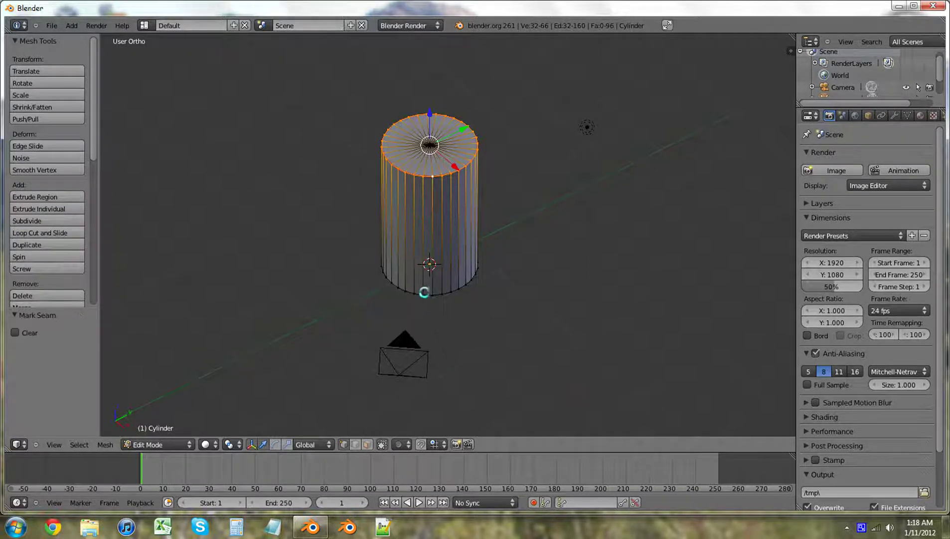
# Step: Mark the edge loop around the cylinder's bottom rim as a seam
pyautogui.keyDown('alt'); pyautogui.rightClick(425, 292); pyautogui.keyUp('alt')
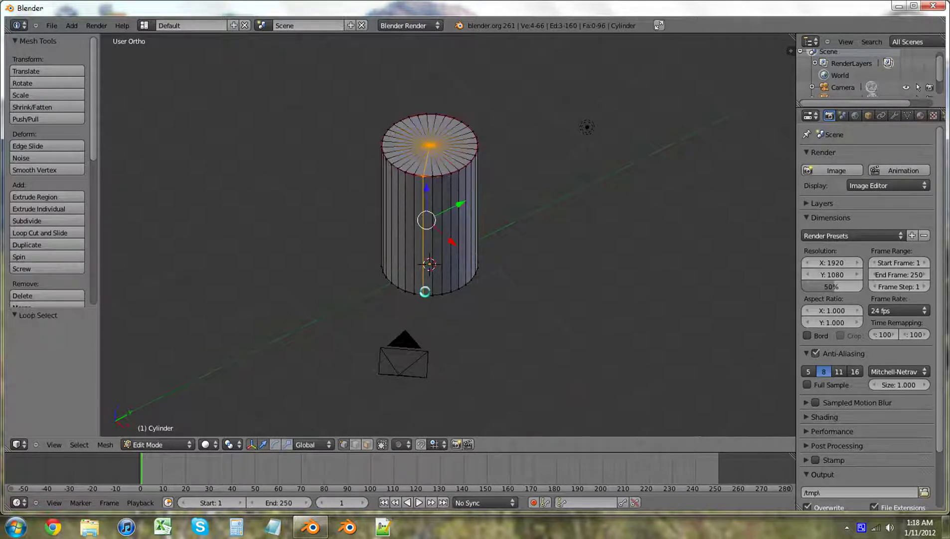
pyautogui.keyDown('alt'); pyautogui.rightClick(426, 294); pyautogui.keyUp('alt')
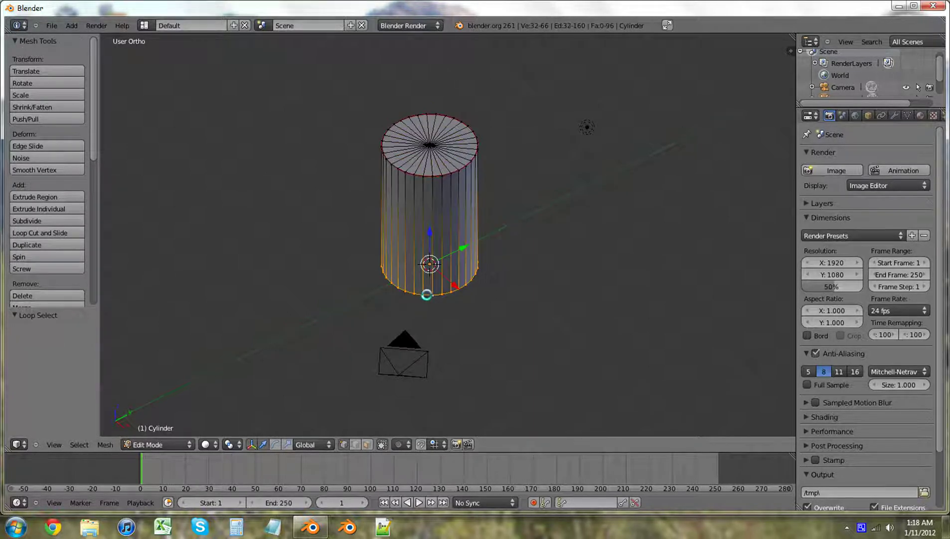
pyautogui.hotkey('ctrl', 'e')
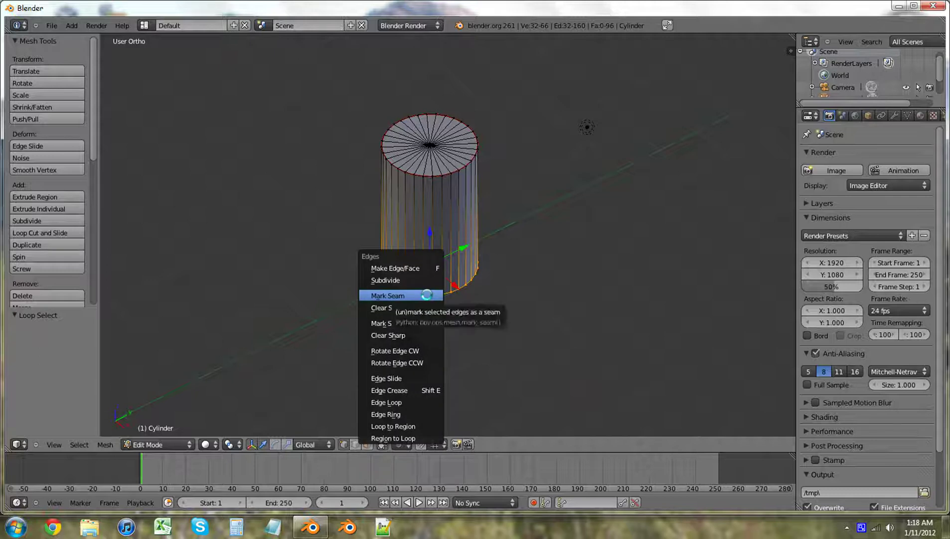
pyautogui.click(426, 294)
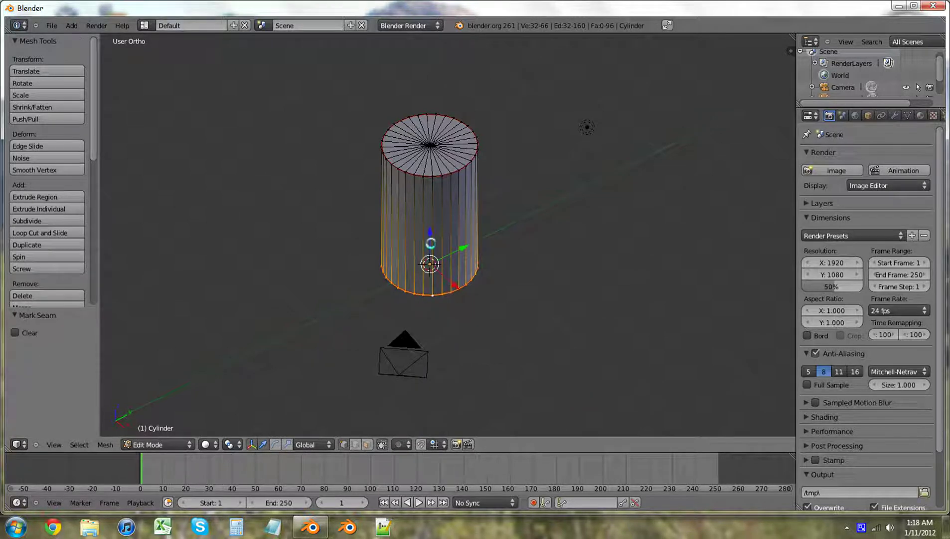
pyautogui.moveTo(431, 242); pyautogui.dragTo(446, 221, button='middle')
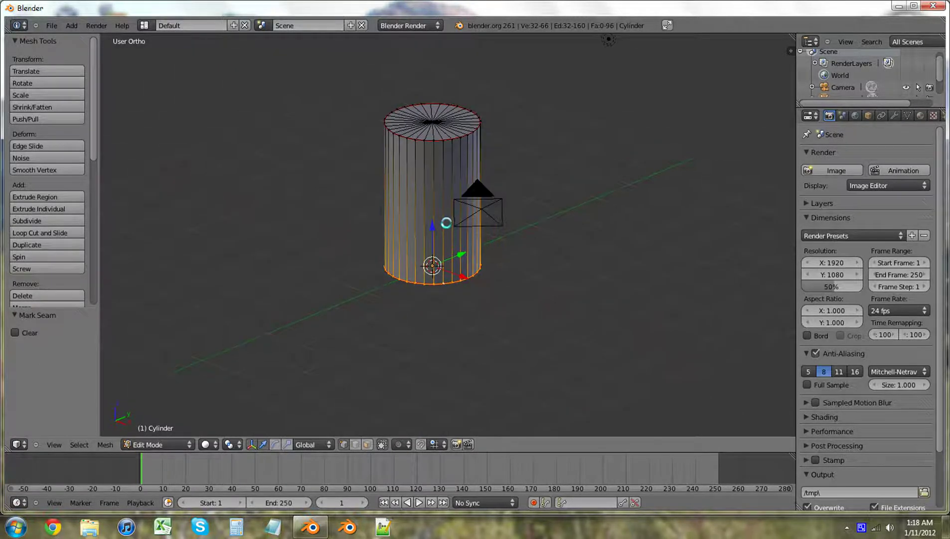
# Step: Mark one vertical edge on the cylinder's side, running from the top rim to the bottom rim, as a seam
pyautogui.rightClick(444, 140)
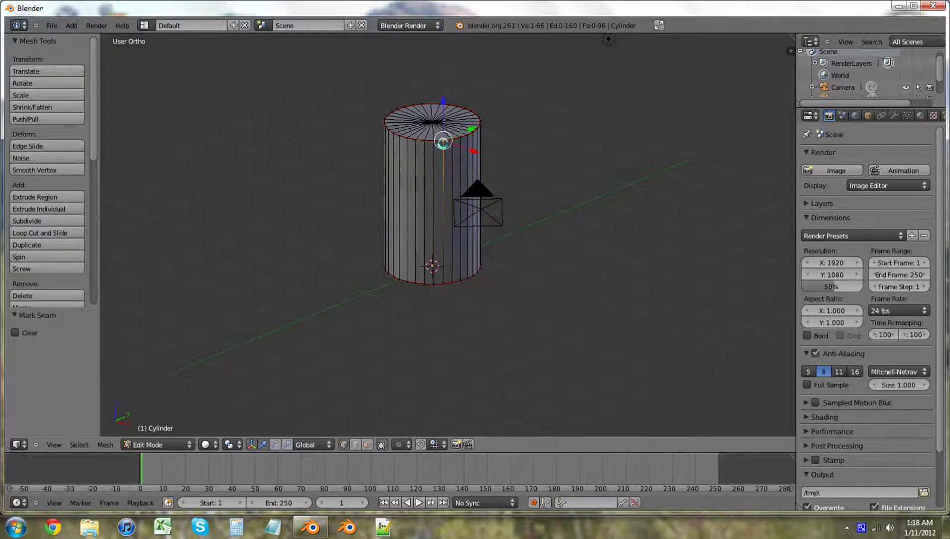
pyautogui.keyDown('shift'); pyautogui.rightClick(442, 282); pyautogui.keyUp('shift')
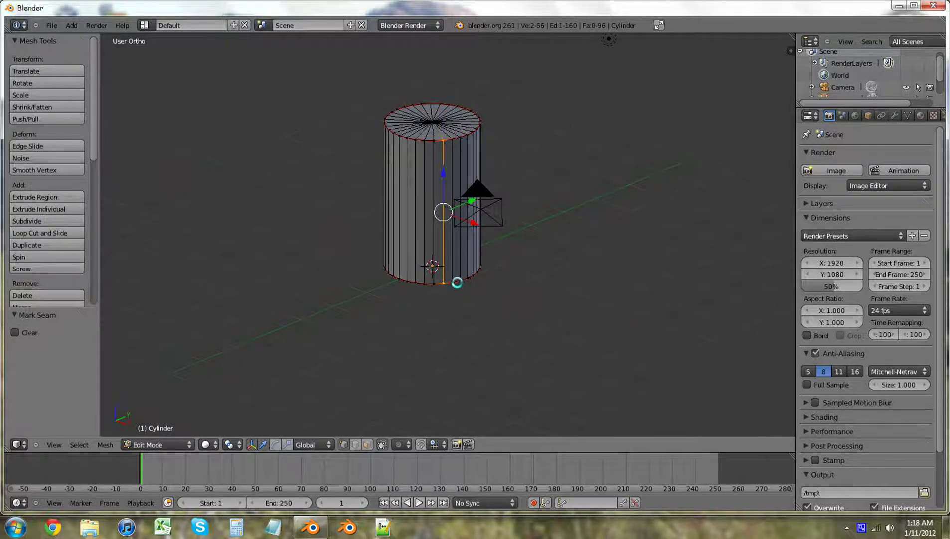
pyautogui.hotkey('ctrl', 'e')
pyautogui.click(456, 282)
pyautogui.moveTo(384, 225); pyautogui.dragTo(501, 264, button='middle')
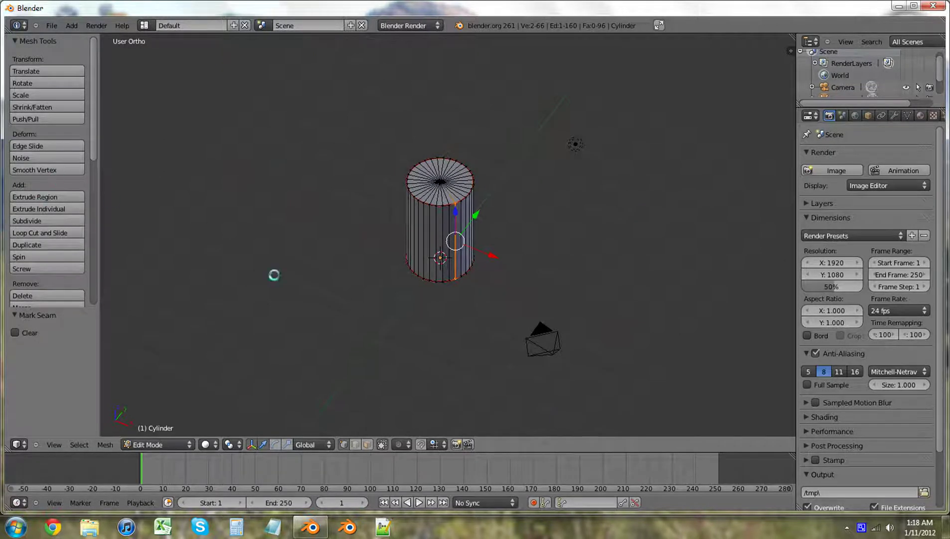
# Step: Hide the tool shelf and split the 3D view into two side-by-side 3D View areas
pyautogui.press('t')
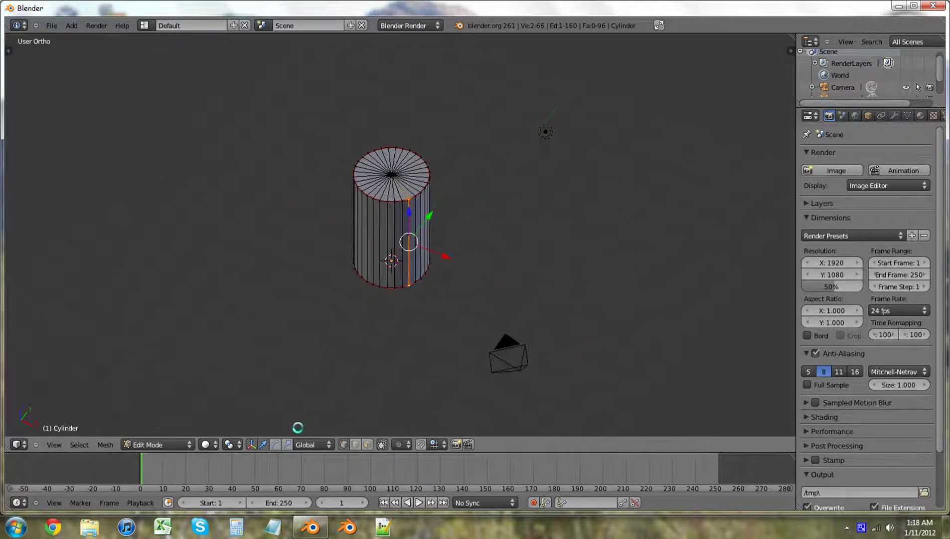
pyautogui.rightClick(579, 452)
pyautogui.click(579, 452)
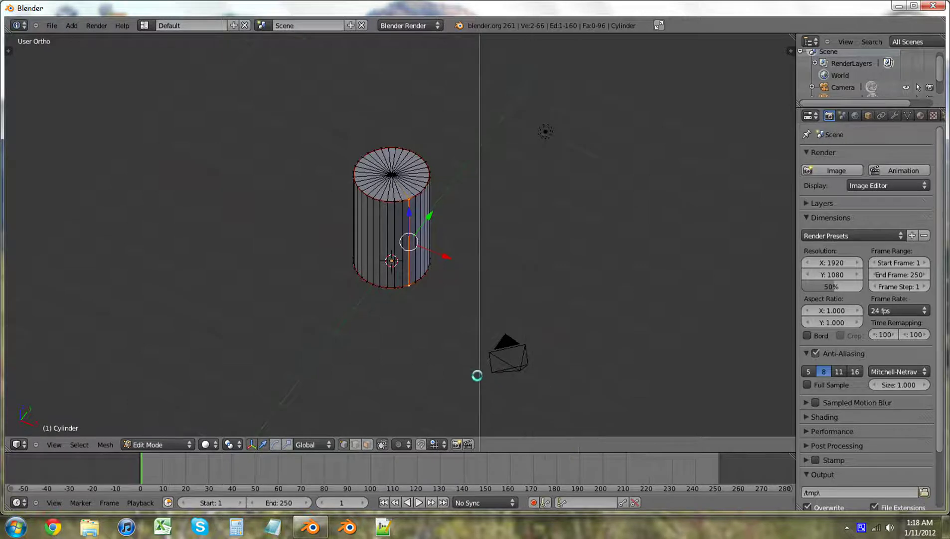
pyautogui.click(476, 380)
pyautogui.click(490, 445)
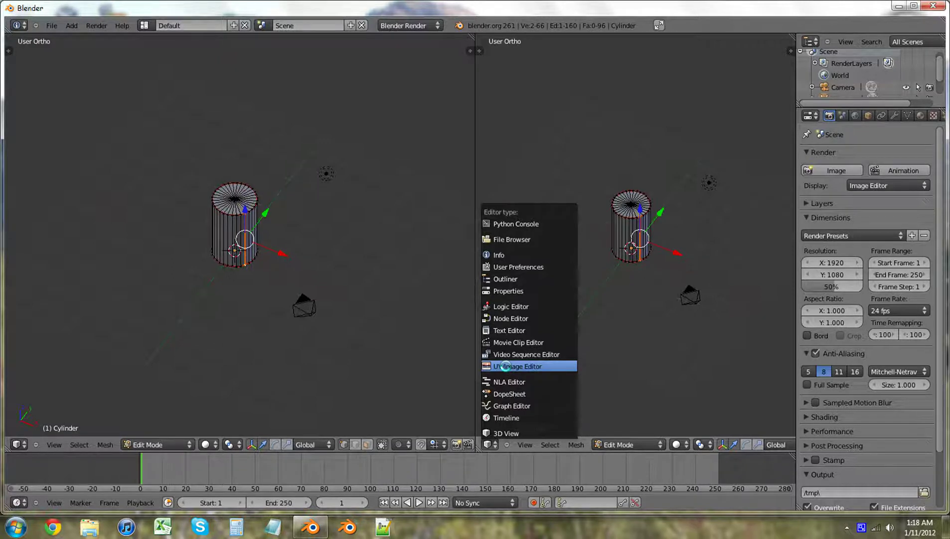
pyautogui.click(506, 433)
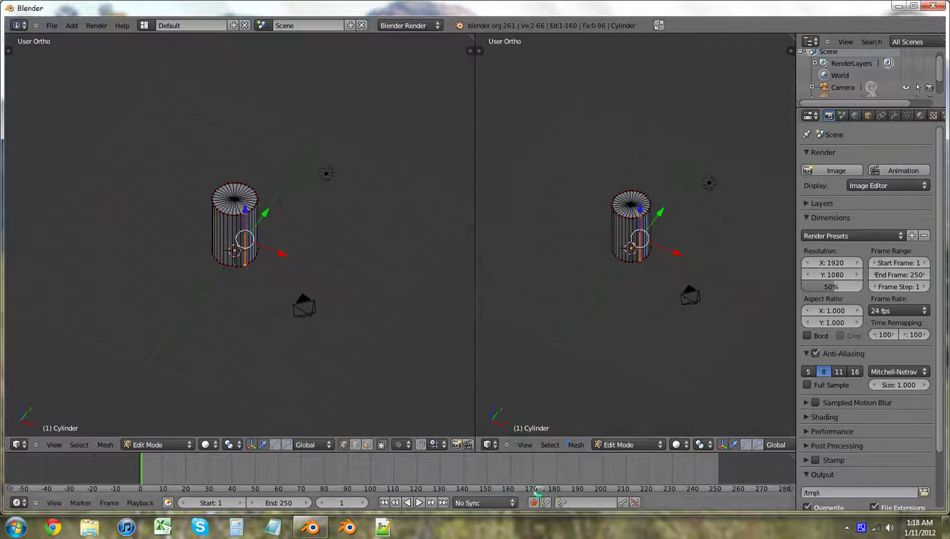
# Step: Split the second 3D view horizontally and join its two halves back into one area
pyautogui.rightClick(585, 452)
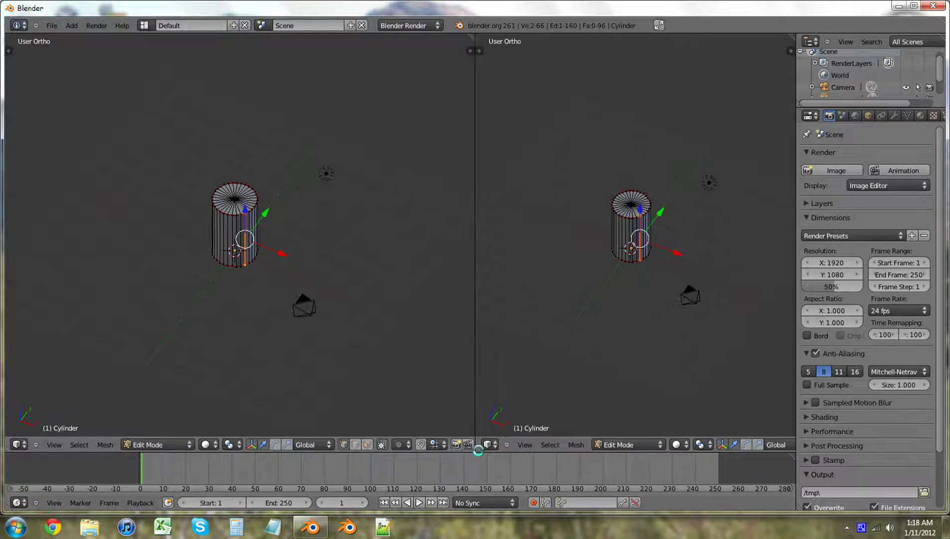
pyautogui.rightClick(477, 453)
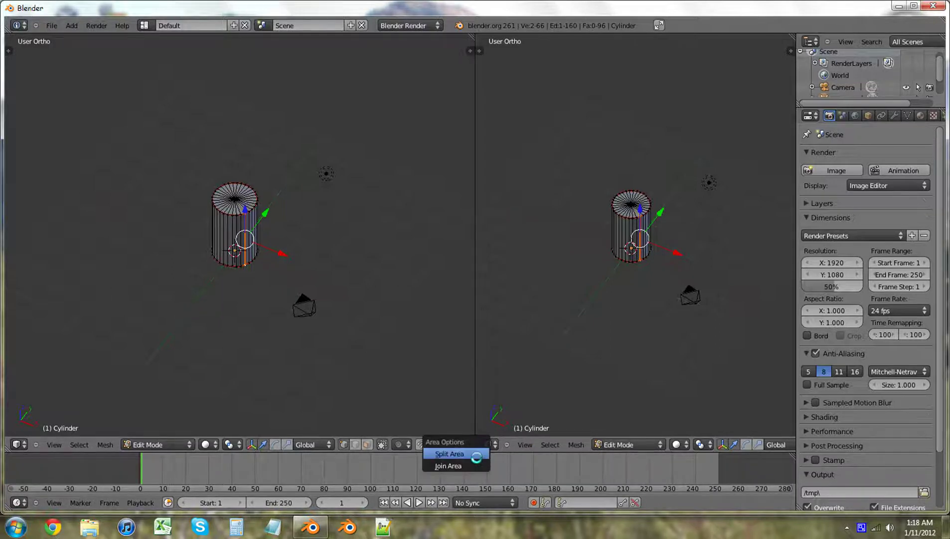
pyautogui.rightClick(473, 268)
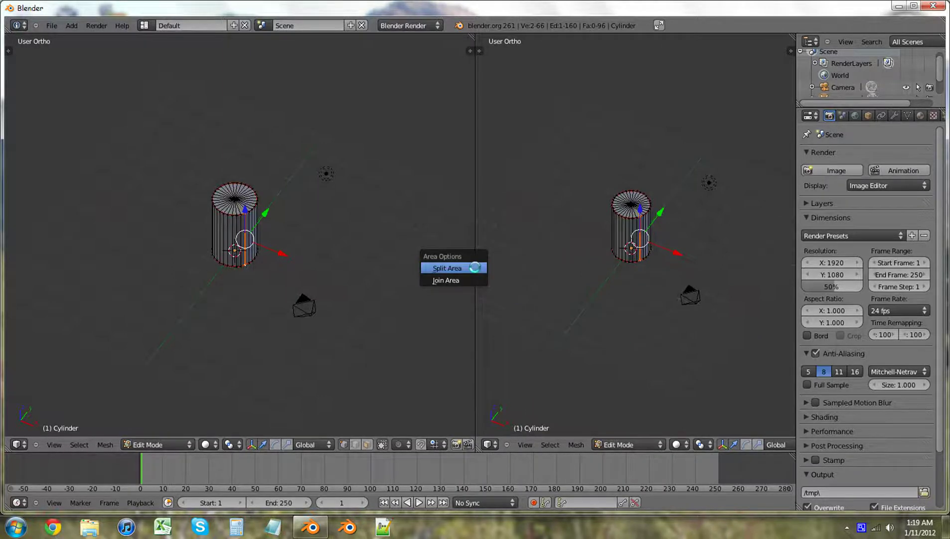
pyautogui.click(451, 270)
pyautogui.click(592, 263)
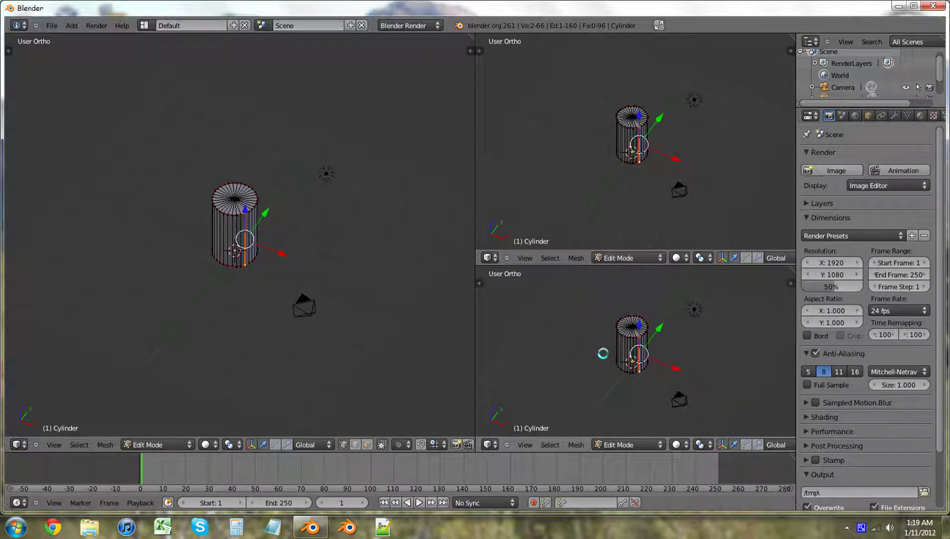
pyautogui.rightClick(534, 267)
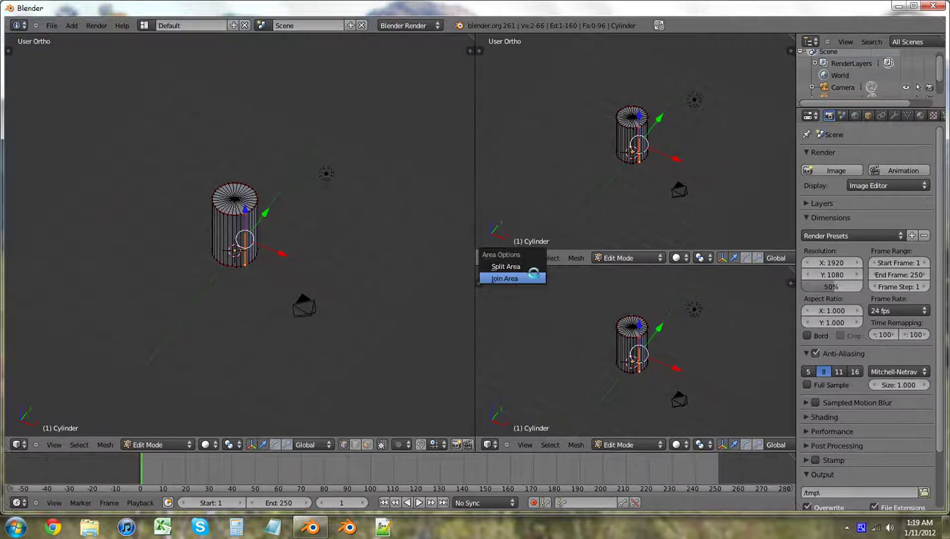
pyautogui.click(533, 278)
pyautogui.click(562, 219)
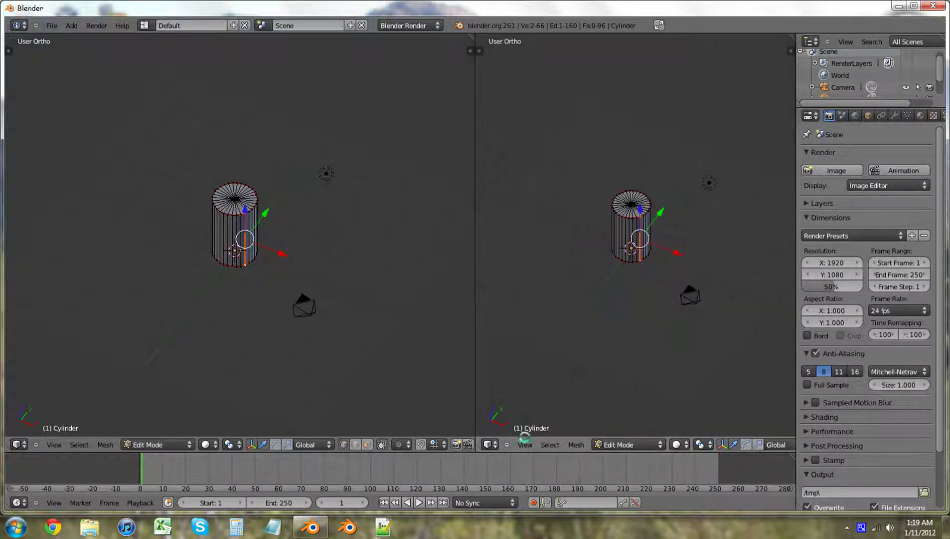
# Step: Change the second 3D view to the UV/Image Editor and unwrap the entire cylinder mesh
pyautogui.click(490, 444)
pyautogui.click(513, 362)
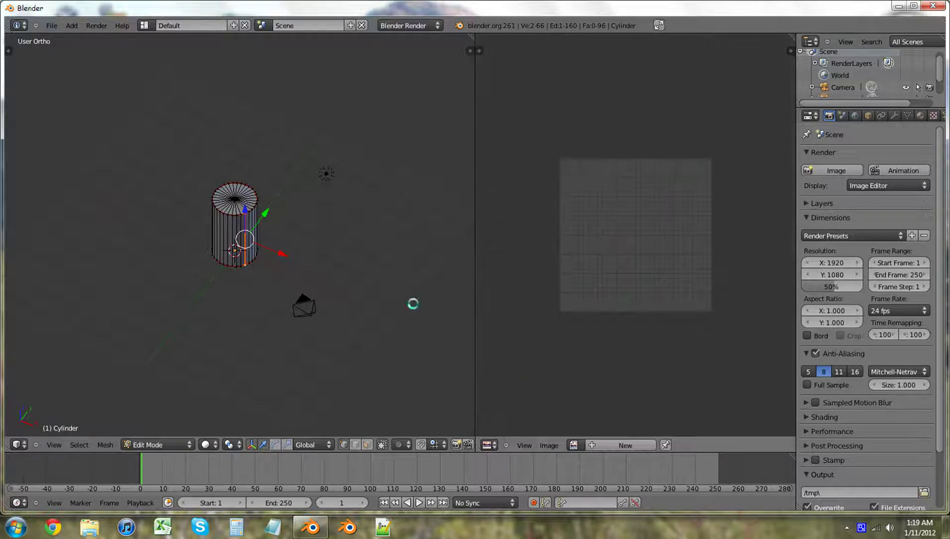
pyautogui.press('a')
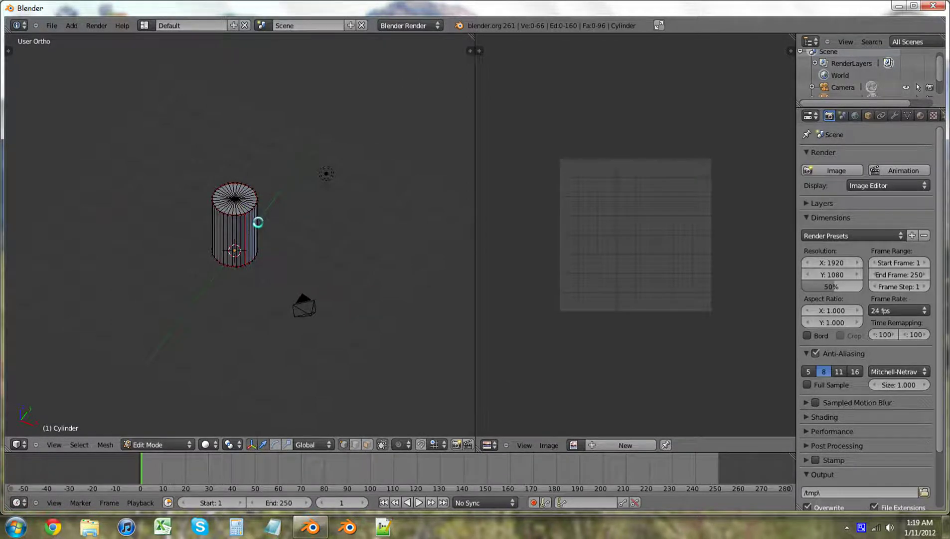
pyautogui.press('a')
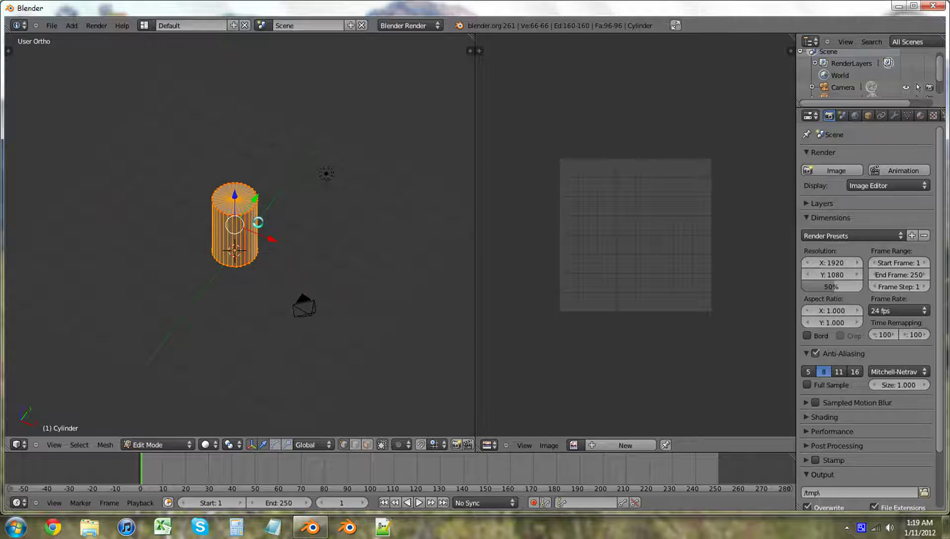
pyautogui.press('u')
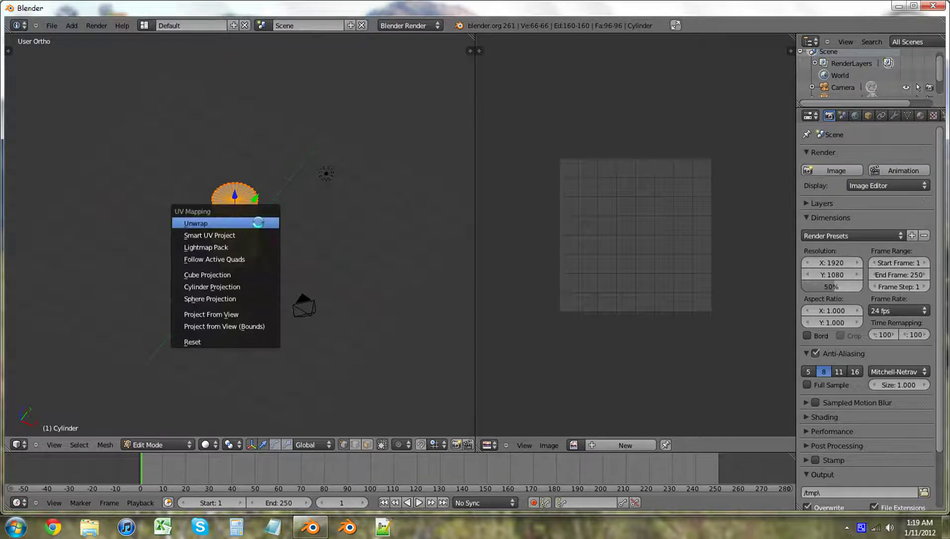
pyautogui.click(257, 219)
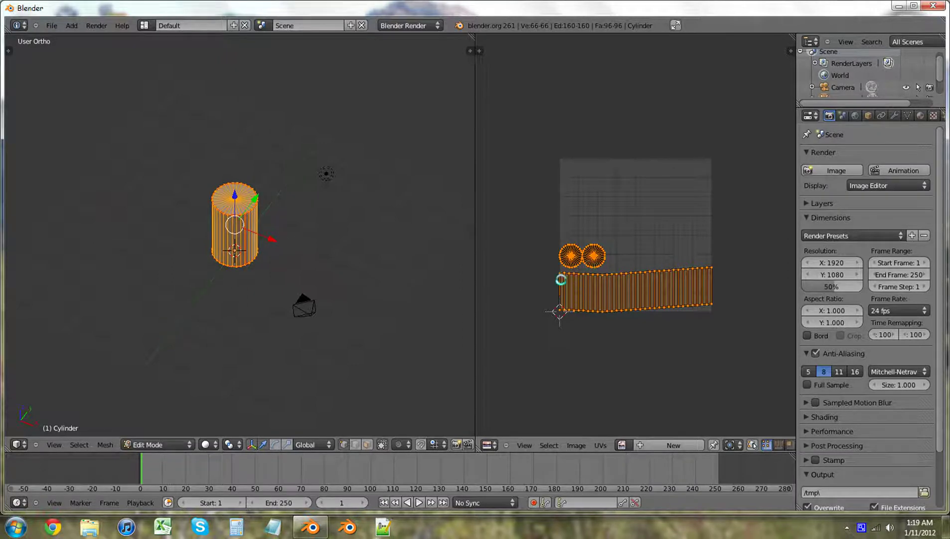
# Step: Switch the mesh to face select mode and select the single side face bordering the vertical seam at the start of the UV strip
pyautogui.scroll(4, 666, 305)
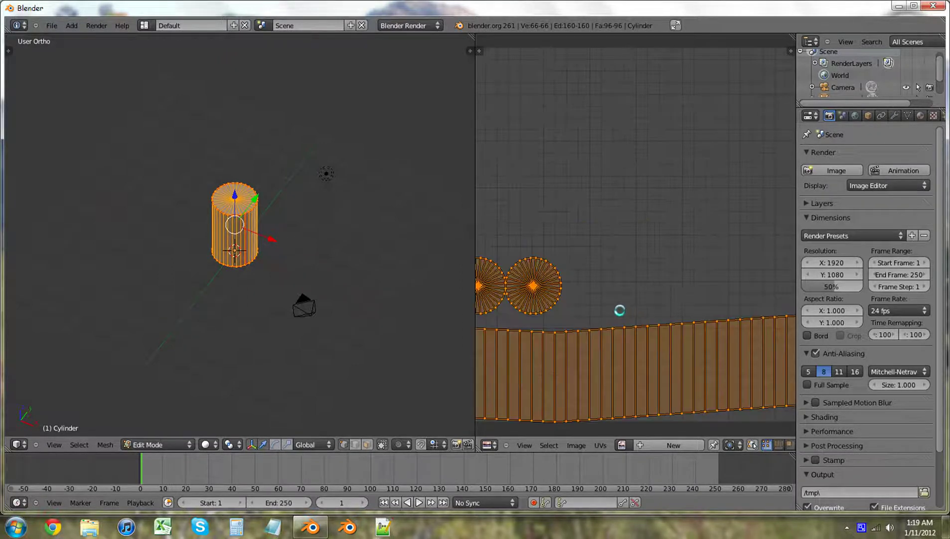
pyautogui.moveTo(617, 350); pyautogui.dragTo(706, 269, button='middle')
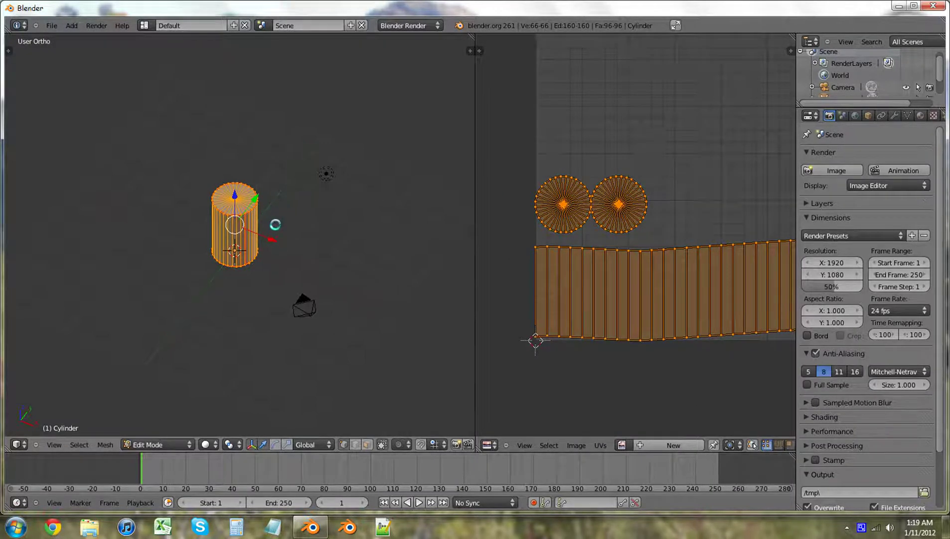
pyautogui.moveTo(223, 337); pyautogui.dragTo(240, 244, button='middle')
pyautogui.scroll(4, 256, 261)
pyautogui.scroll(2, 279, 292)
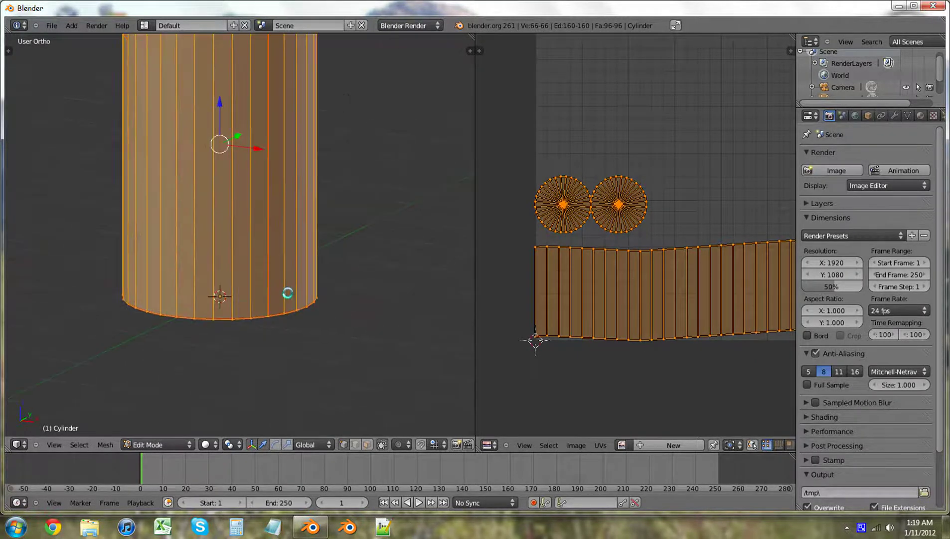
pyautogui.moveTo(286, 293); pyautogui.dragTo(384, 306, button='middle')
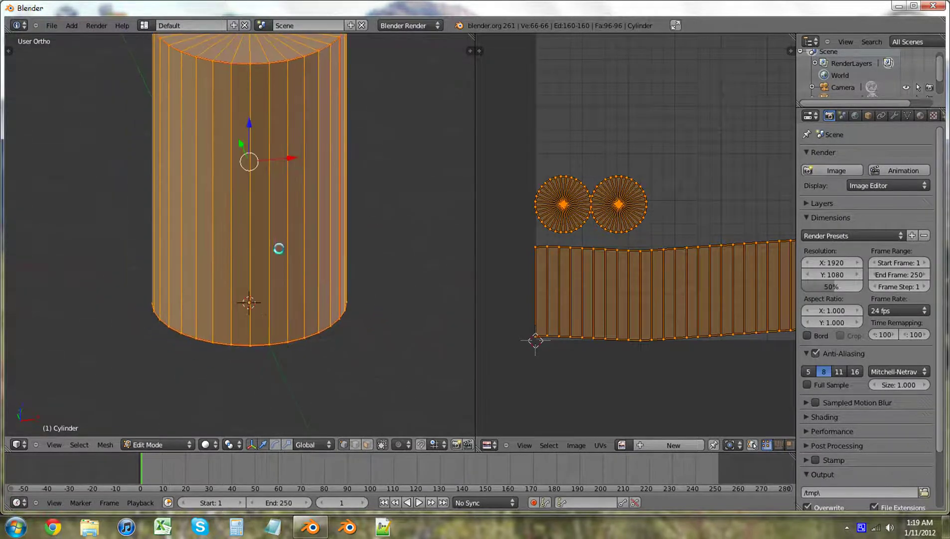
pyautogui.click(365, 444)
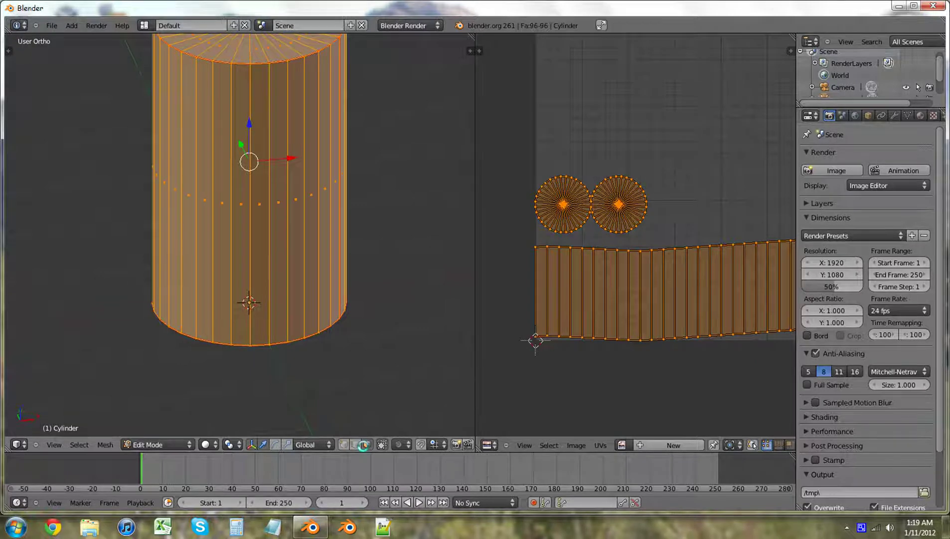
pyautogui.rightClick(255, 183)
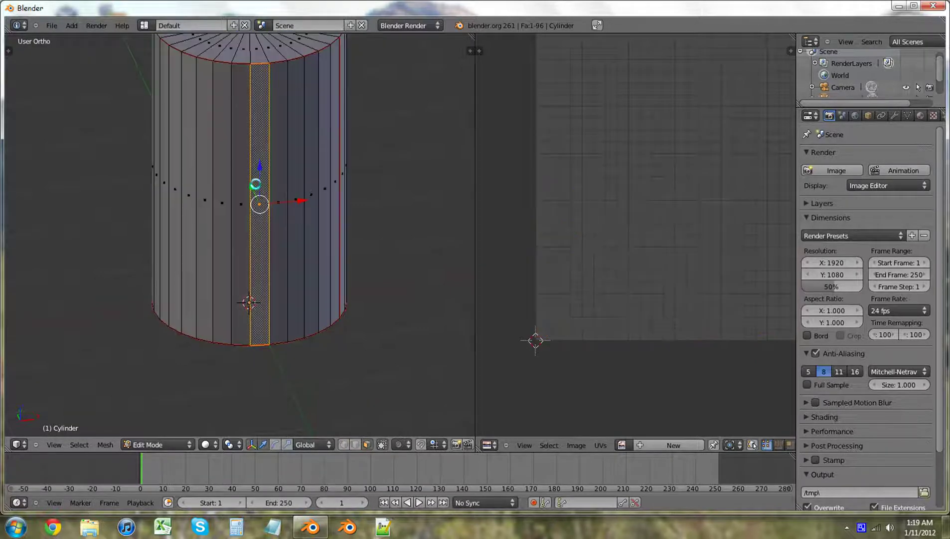
pyautogui.rightClick(330, 183)
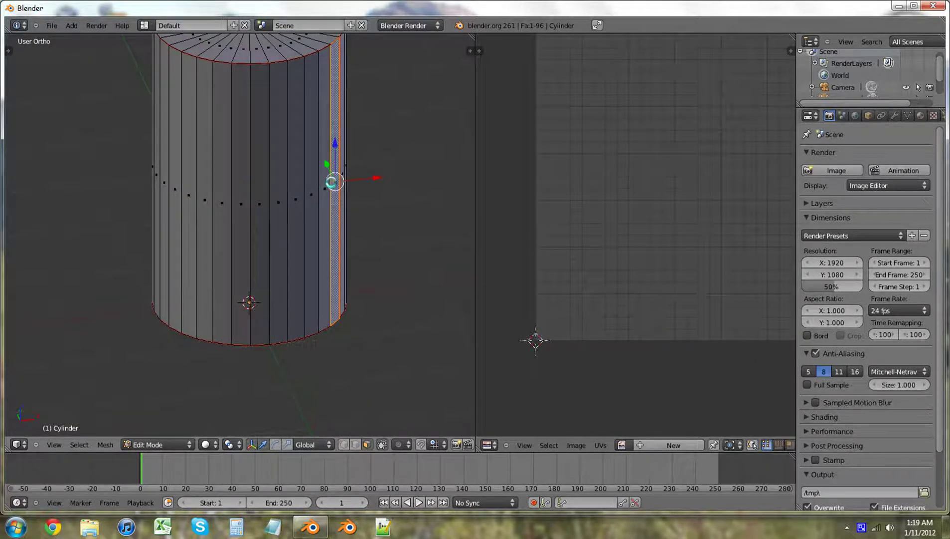
pyautogui.moveTo(345, 206); pyautogui.dragTo(359, 244, button='middle')
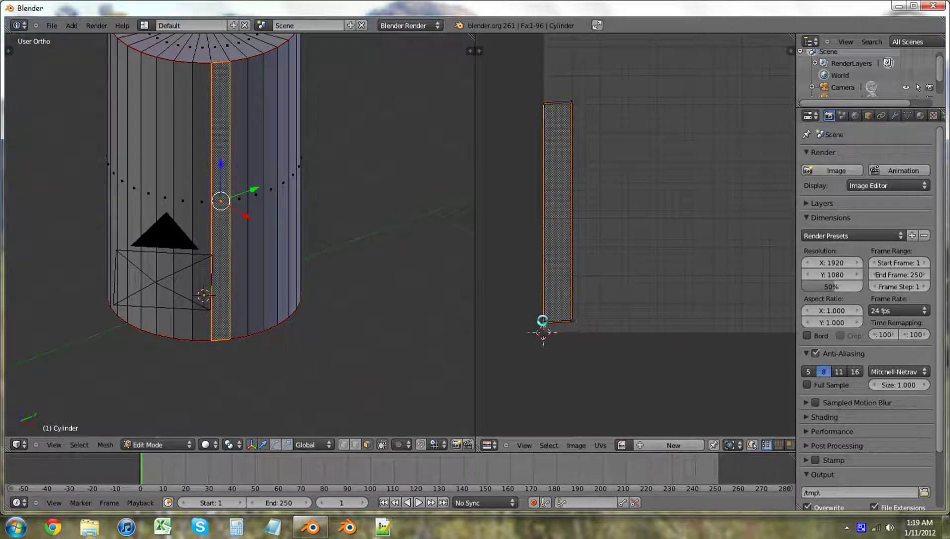
# Step: Move the selected face's lower-left UV vertex onto the UV grid's origin corner, applying the Selected to Pixels snap between the two moves
pyautogui.press('g')
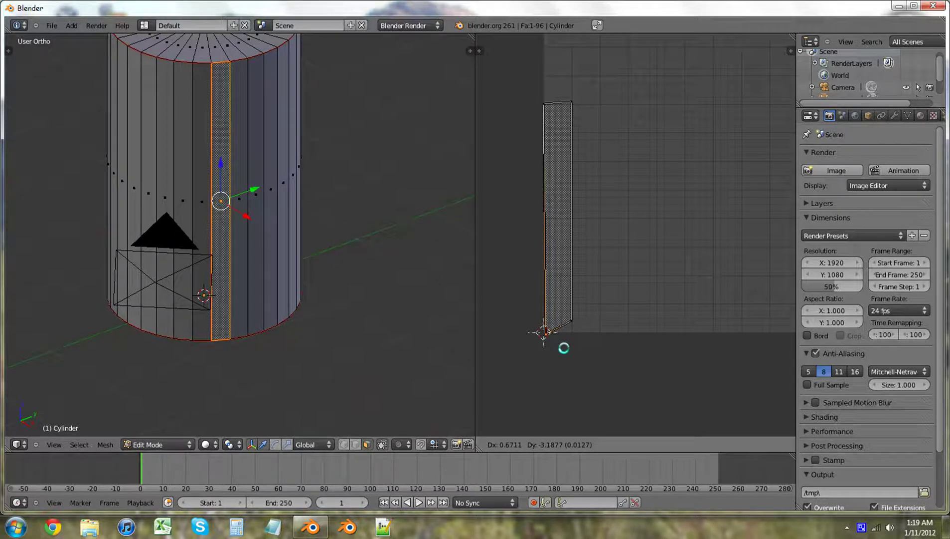
pyautogui.click(564, 348)
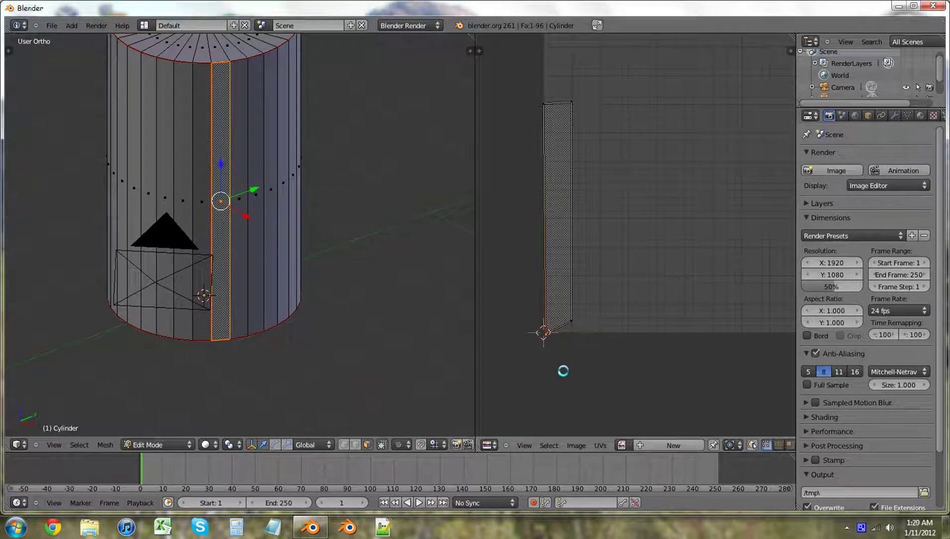
pyautogui.hotkey('shift', 's')
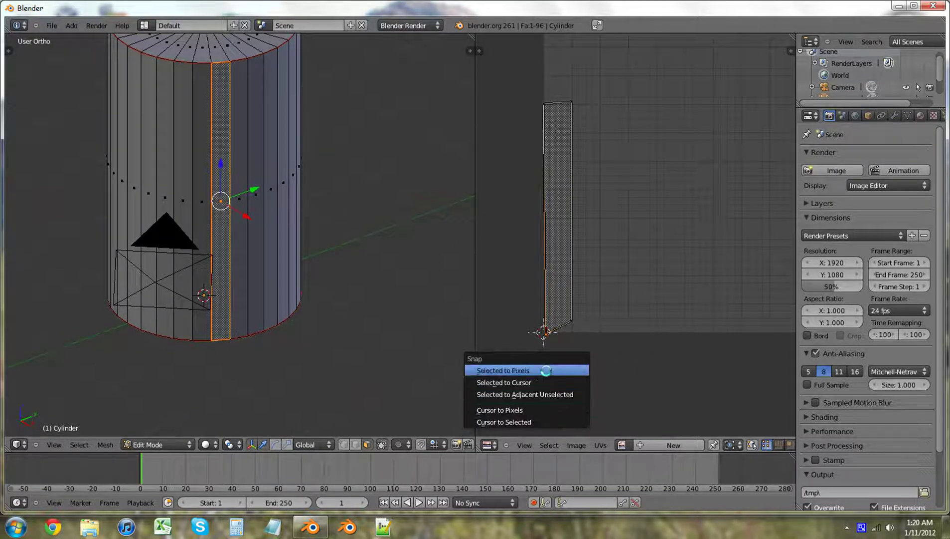
pyautogui.click(546, 370)
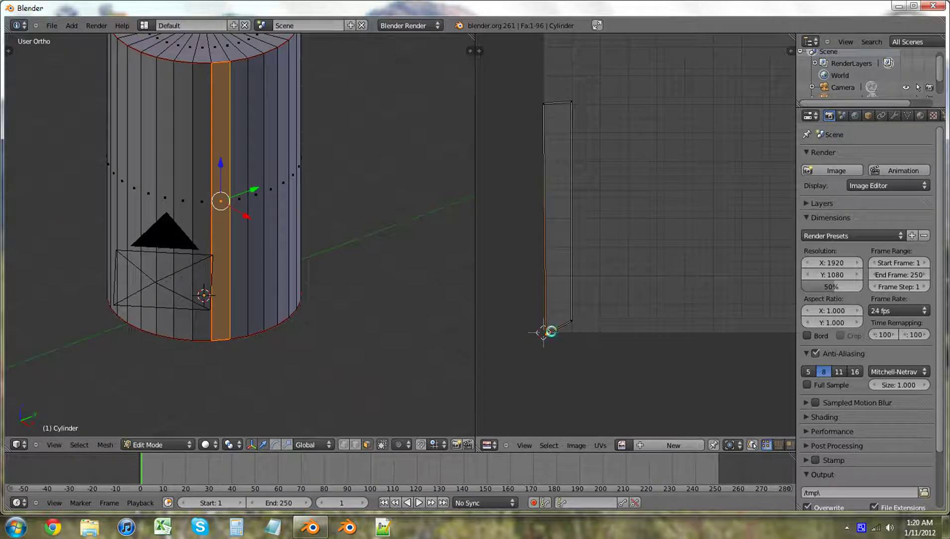
pyautogui.scroll(5, 556, 329)
pyautogui.scroll(-2, 691, 278)
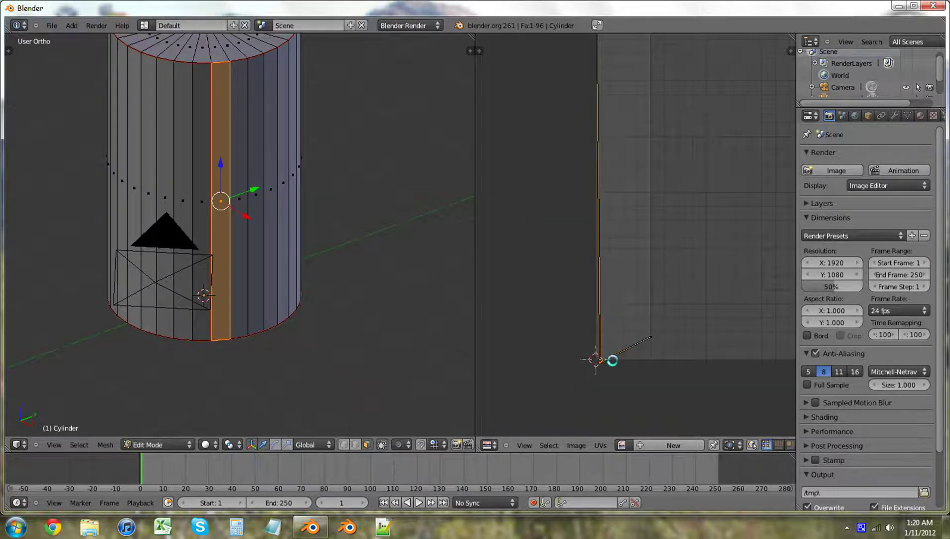
pyautogui.press('g')
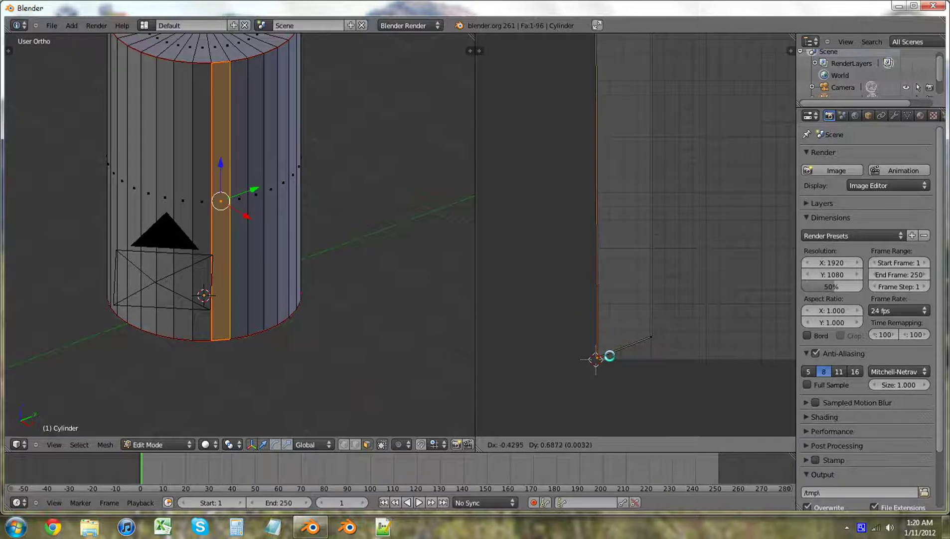
pyautogui.click(610, 357)
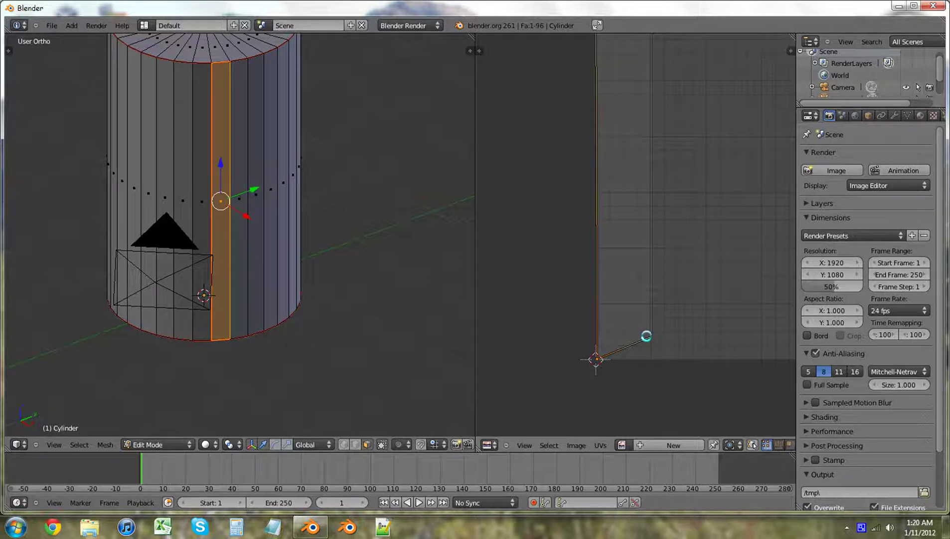
# Step: Move the selected face's lower-right UV vertex straight down onto the bottom edge of the UV grid
pyautogui.rightClick(646, 336)
pyautogui.press('g')
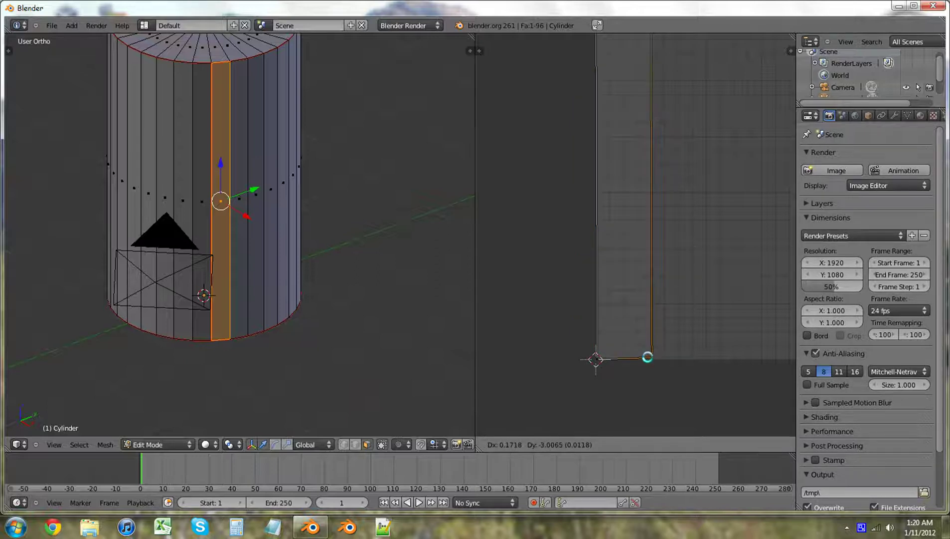
pyautogui.click(646, 359)
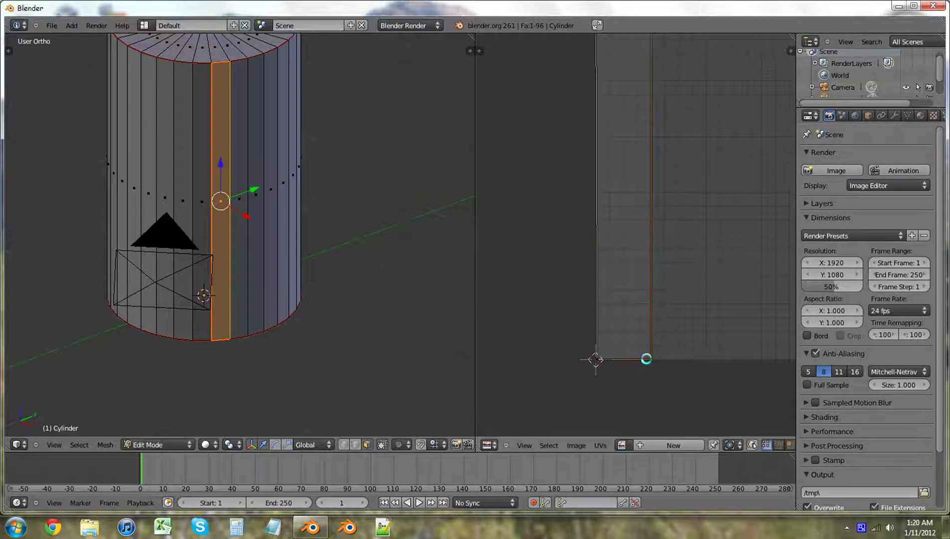
# Step: Move the selected face's upper-right UV vertex down until it is level with the upper-left vertex
pyautogui.moveTo(641, 353); pyautogui.dragTo(630, 313, button='middle')
pyautogui.scroll(2, 601, 230)
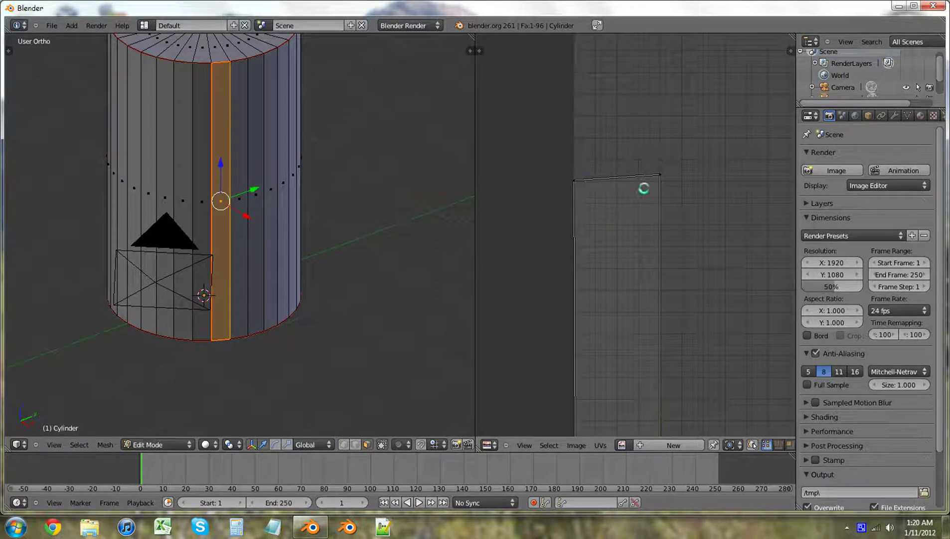
pyautogui.rightClick(659, 174)
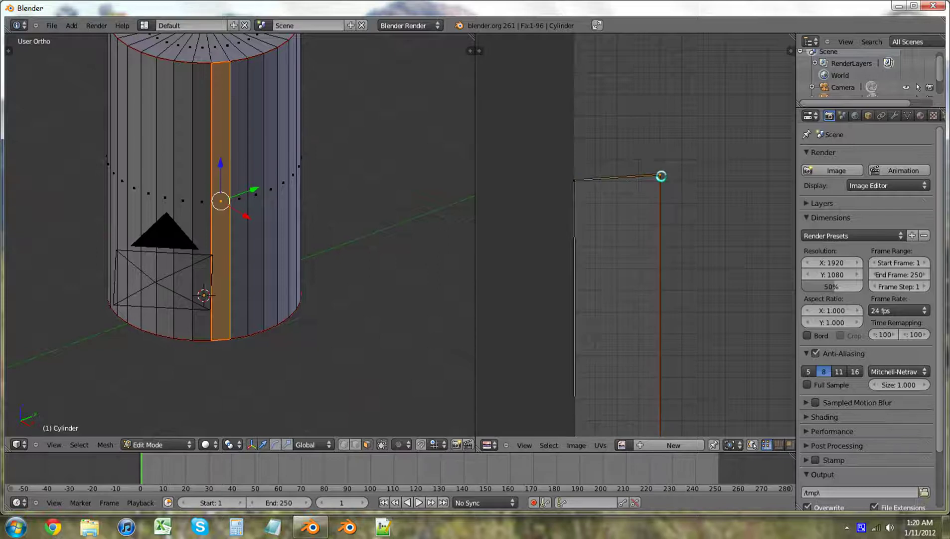
pyautogui.press('g')
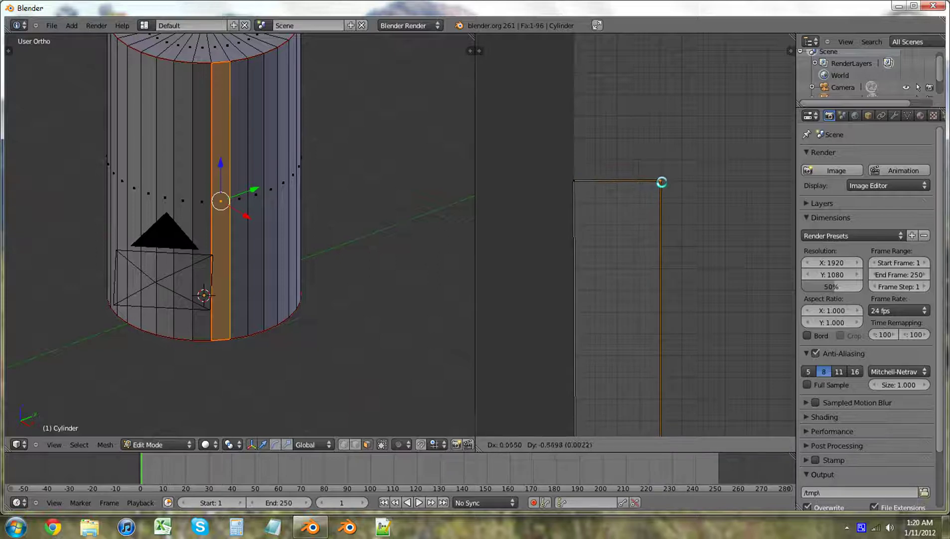
pyautogui.click(662, 182)
# Step: Select the straightened side face together with the adjacent face to its right on the cylinder
pyautogui.scroll(-2, 651, 239)
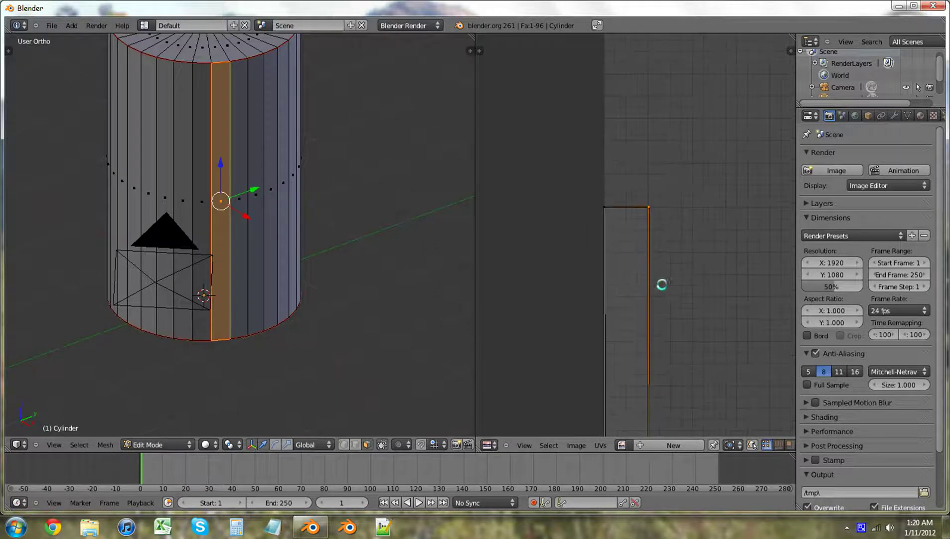
pyautogui.scroll(-2, 673, 329)
pyautogui.scroll(-5, 641, 284)
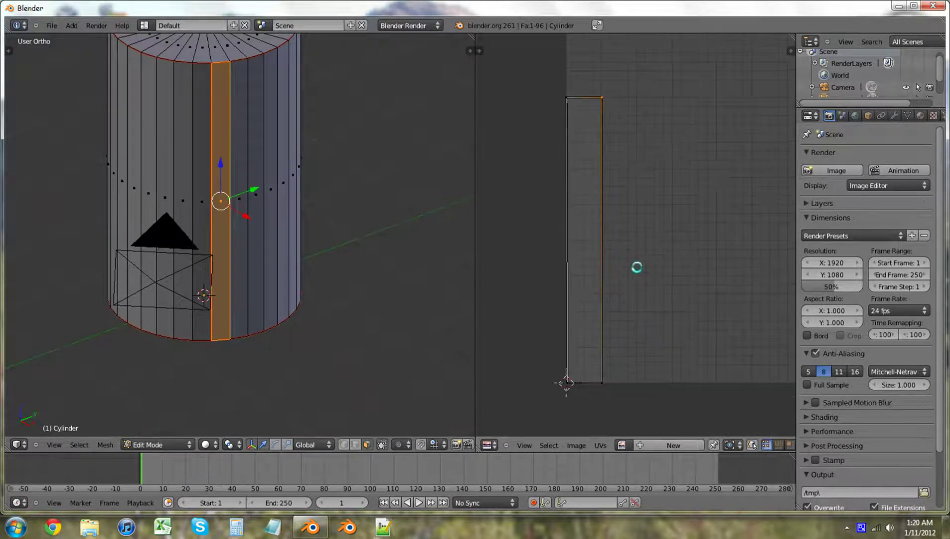
pyautogui.moveTo(703, 298); pyautogui.dragTo(492, 352, button='middle')
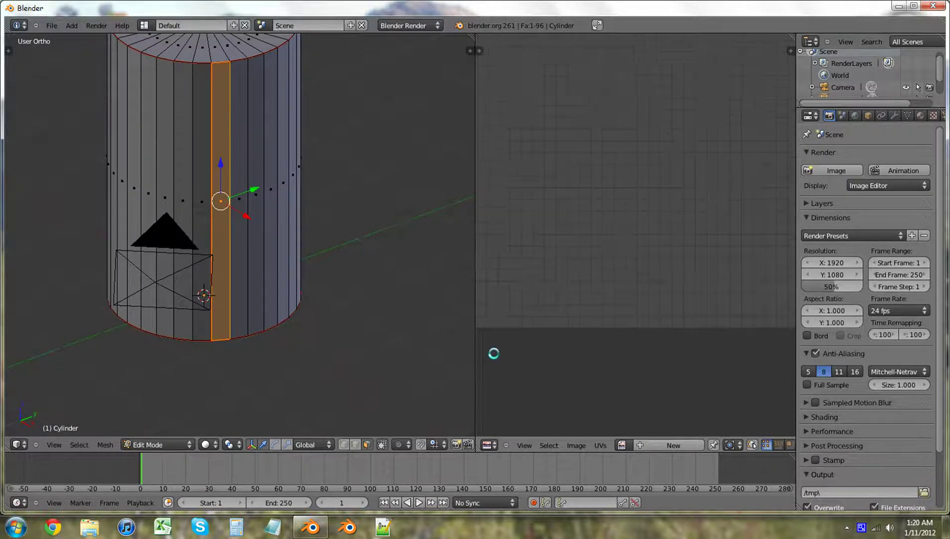
pyautogui.moveTo(745, 300); pyautogui.dragTo(655, 235, button='middle')
pyautogui.scroll(4, 647, 246)
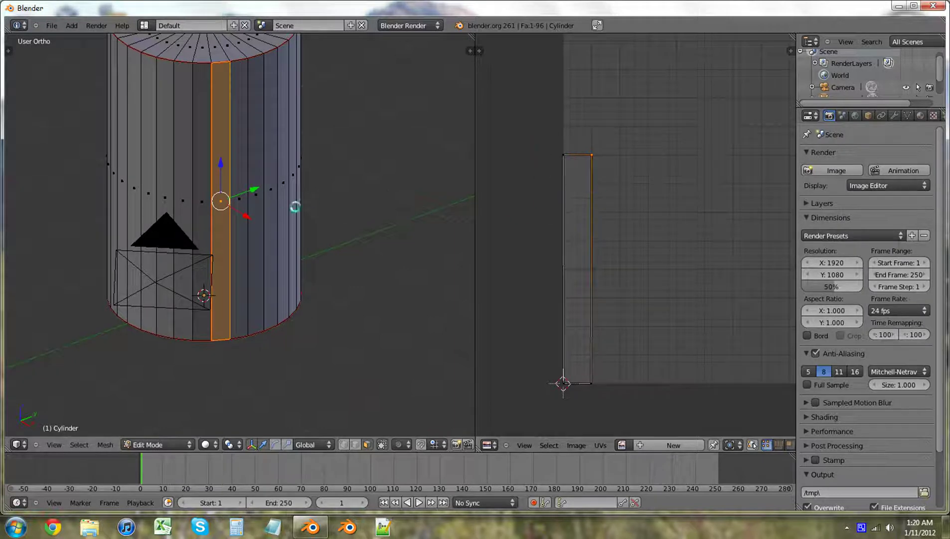
pyautogui.rightClick(239, 197)
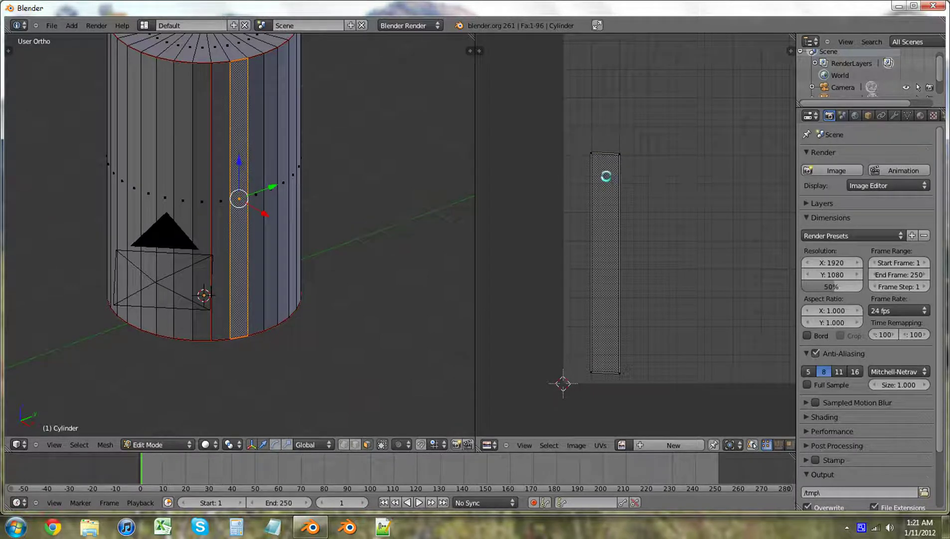
pyautogui.rightClick(223, 203)
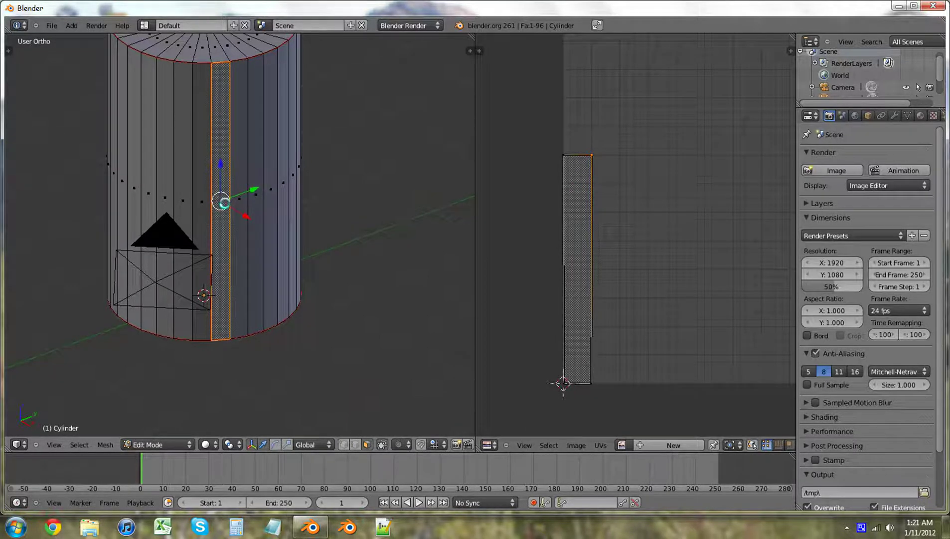
pyautogui.keyDown('shift'); pyautogui.rightClick(243, 204); pyautogui.keyUp('shift')
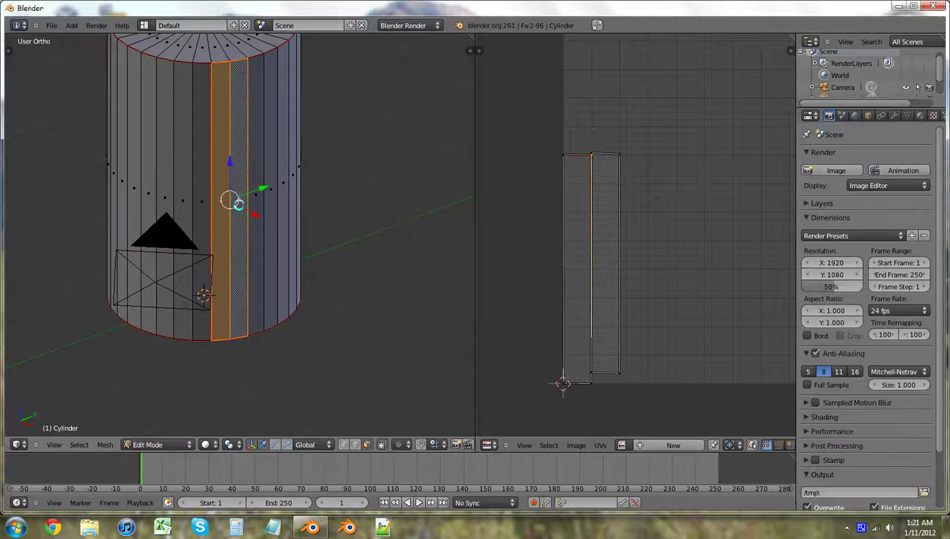
# Step: Move the second face's upper-left UV vertex onto the first face's upper-right corner and level its upper-right vertex with that edge
pyautogui.scroll(3, 664, 221)
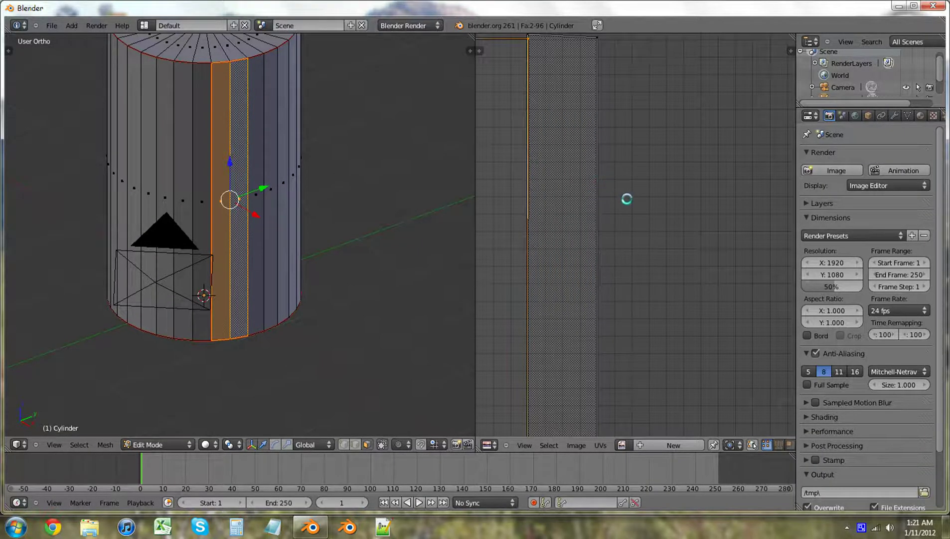
pyautogui.scroll(2, 653, 260)
pyautogui.rightClick(550, 88)
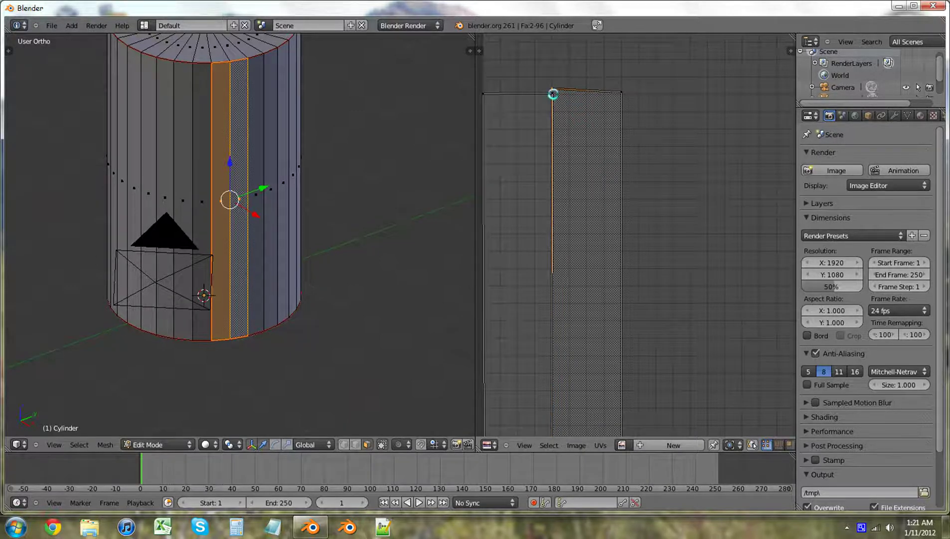
pyautogui.keyDown('shift'); pyautogui.rightClick(552, 93); pyautogui.keyUp('shift')
pyautogui.press('g')
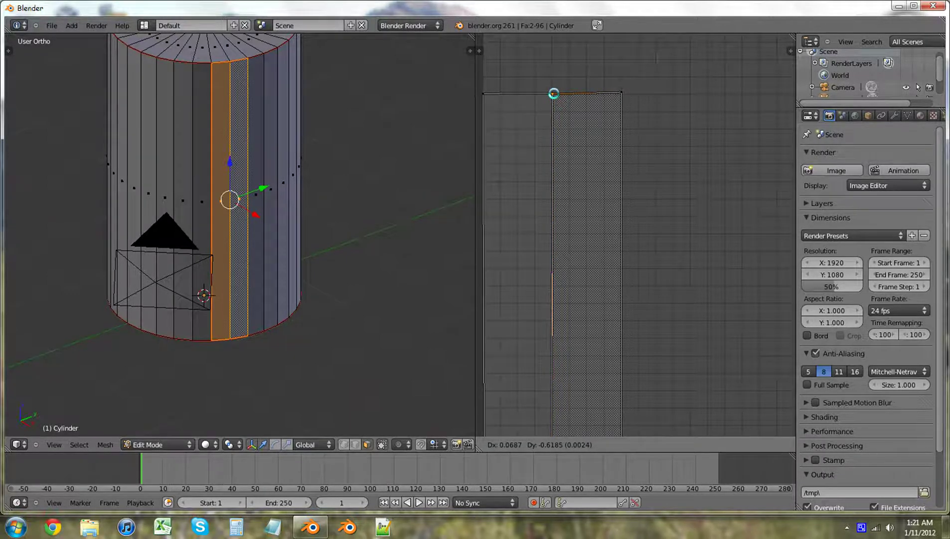
pyautogui.click(554, 92)
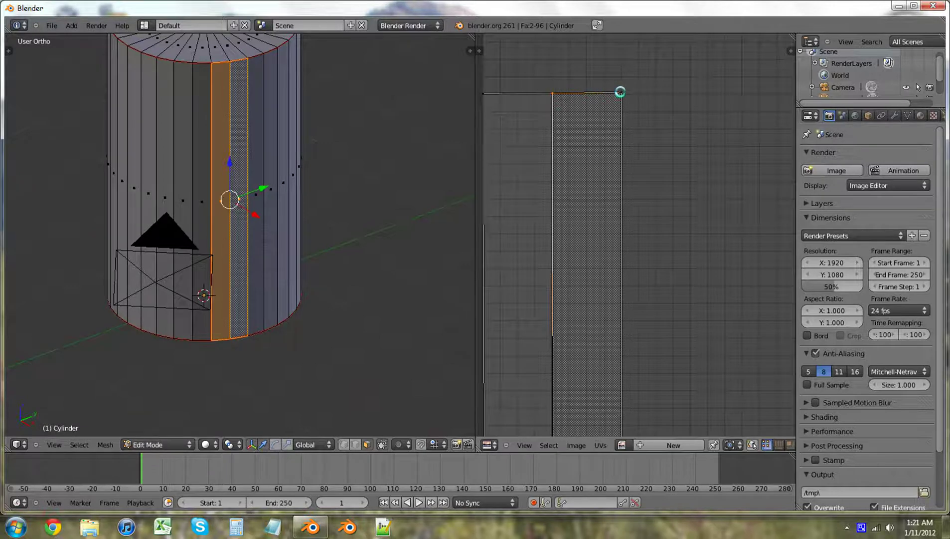
pyautogui.press('g')
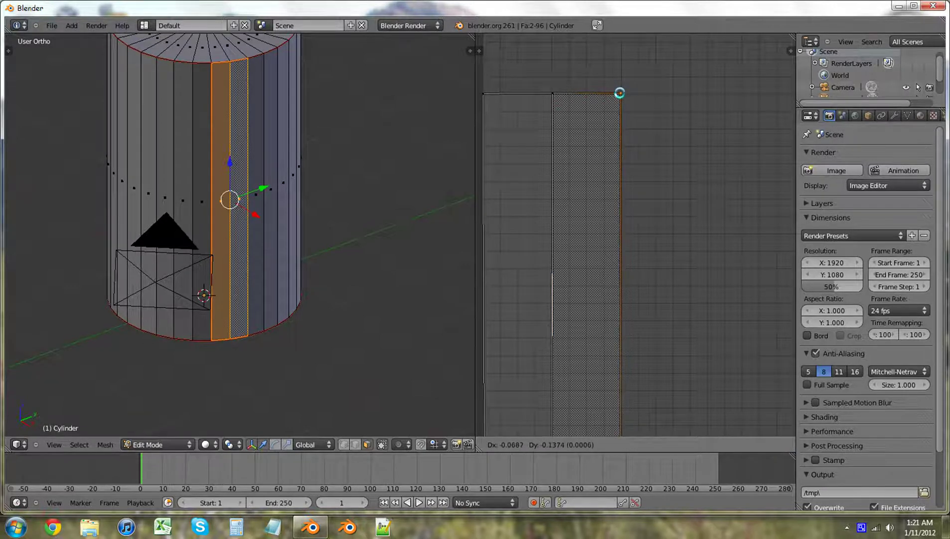
pyautogui.click(619, 93)
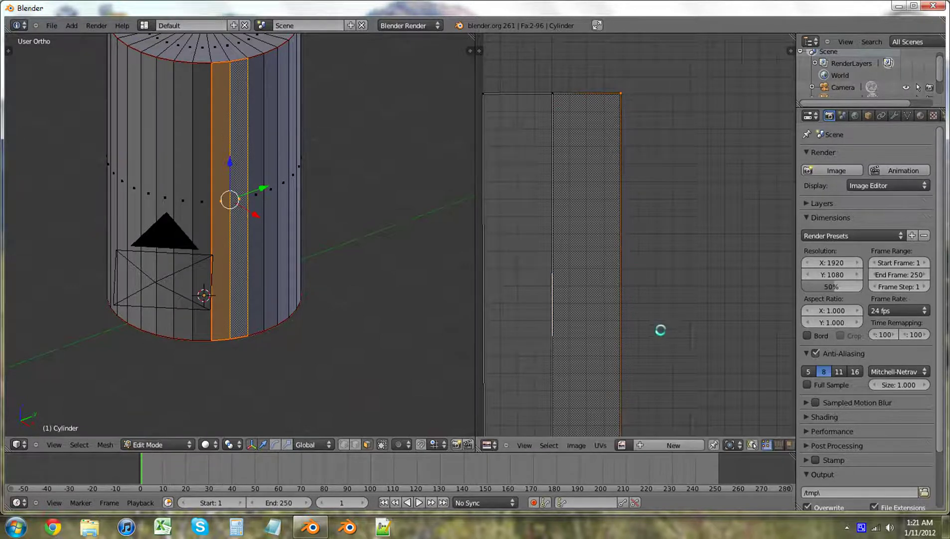
# Step: Move the second face's lower-left and lower-right UV vertices down onto the bottom edge of the UV grid
pyautogui.moveTo(659, 331); pyautogui.dragTo(594, 234, button='middle')
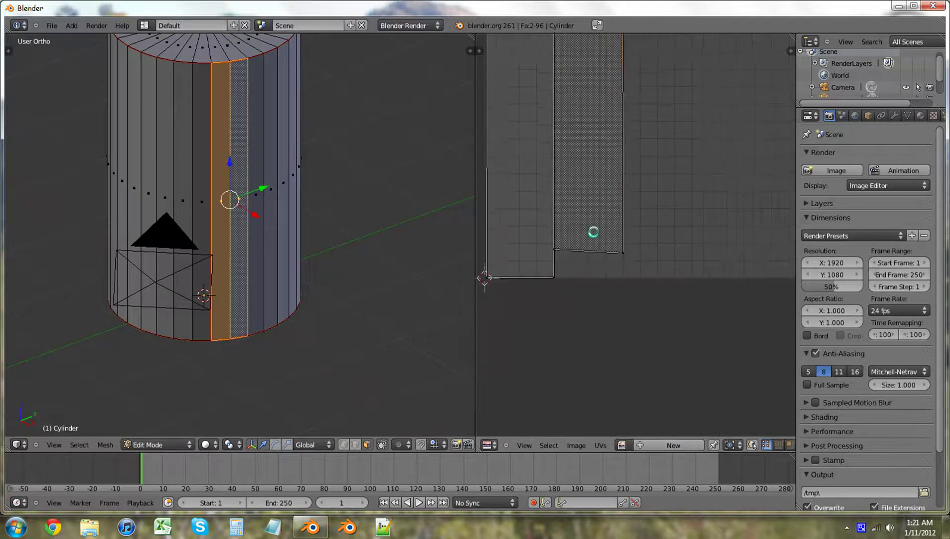
pyautogui.rightClick(554, 249)
pyautogui.press('g')
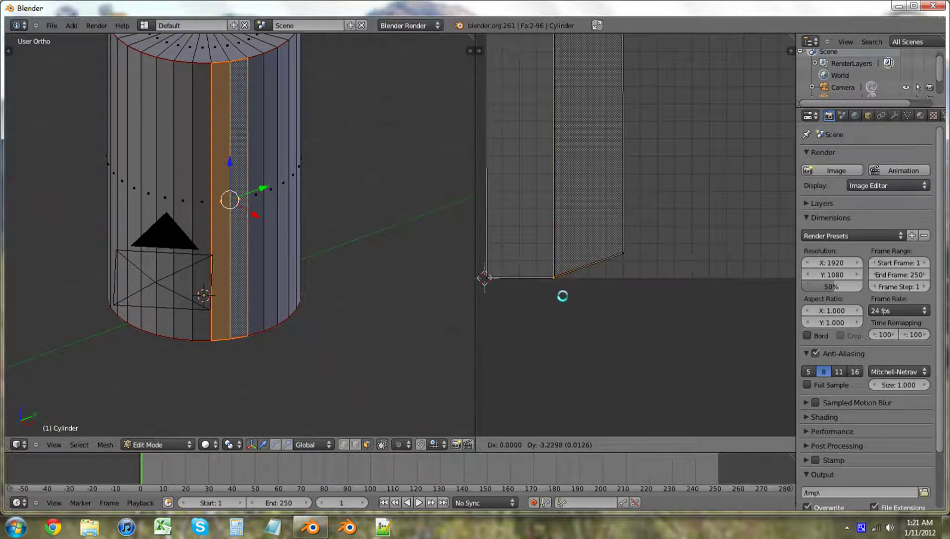
pyautogui.click(563, 295)
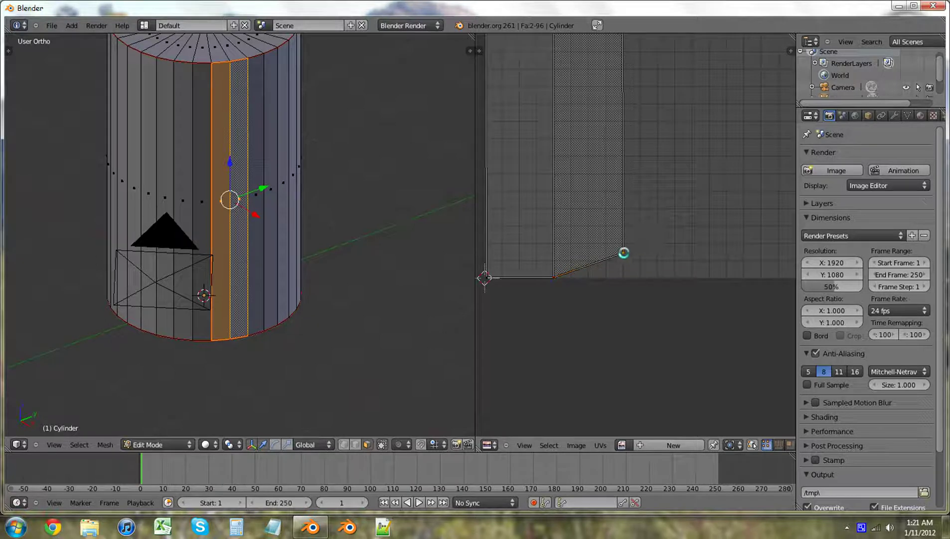
pyautogui.rightClick(624, 253)
pyautogui.press('g')
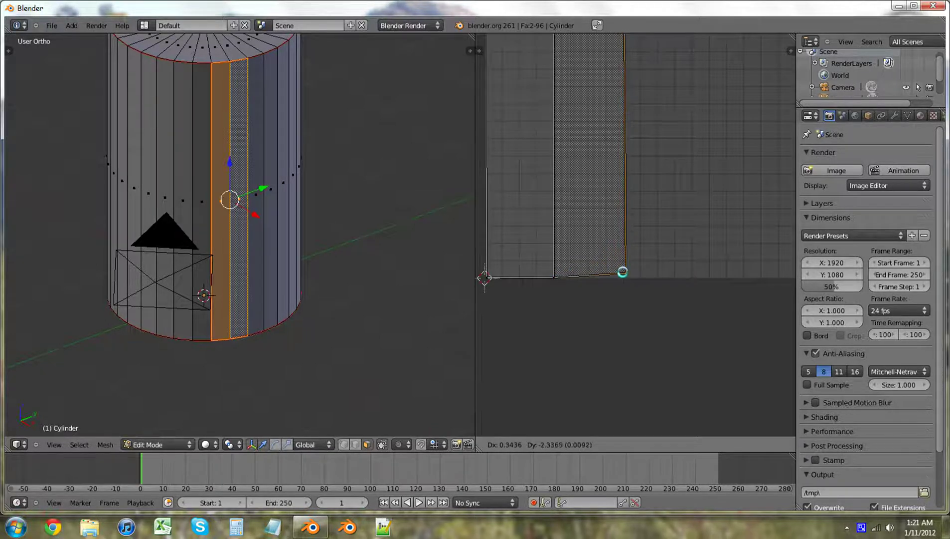
pyautogui.click(619, 275)
pyautogui.scroll(-4, 611, 224)
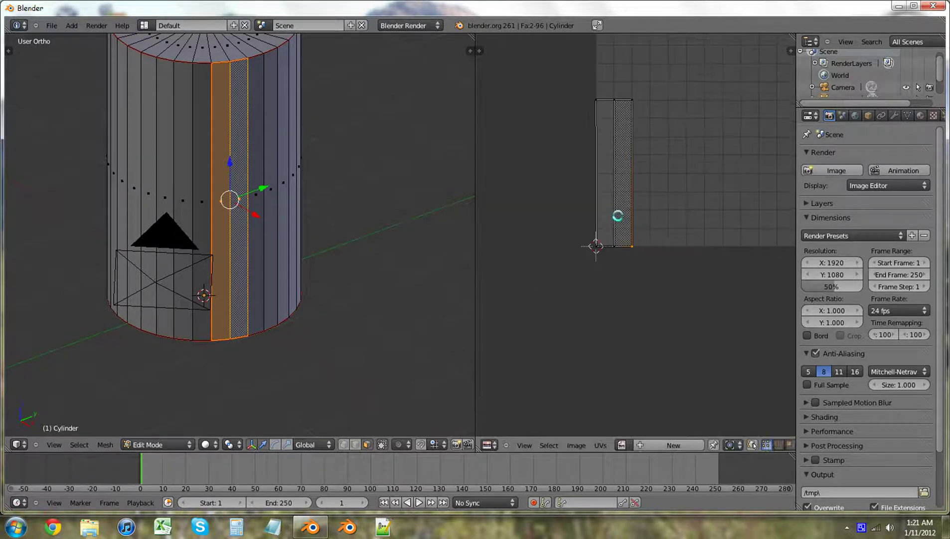
pyautogui.moveTo(650, 209); pyautogui.dragTo(577, 279, button='middle')
pyautogui.moveTo(742, 276); pyautogui.dragTo(619, 235, button='middle')
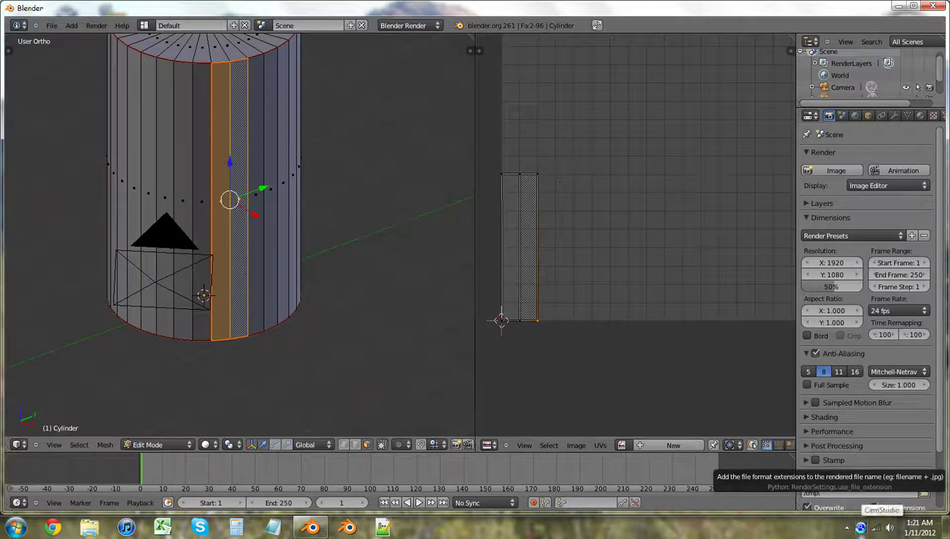
pyautogui.rightClick(861, 527)
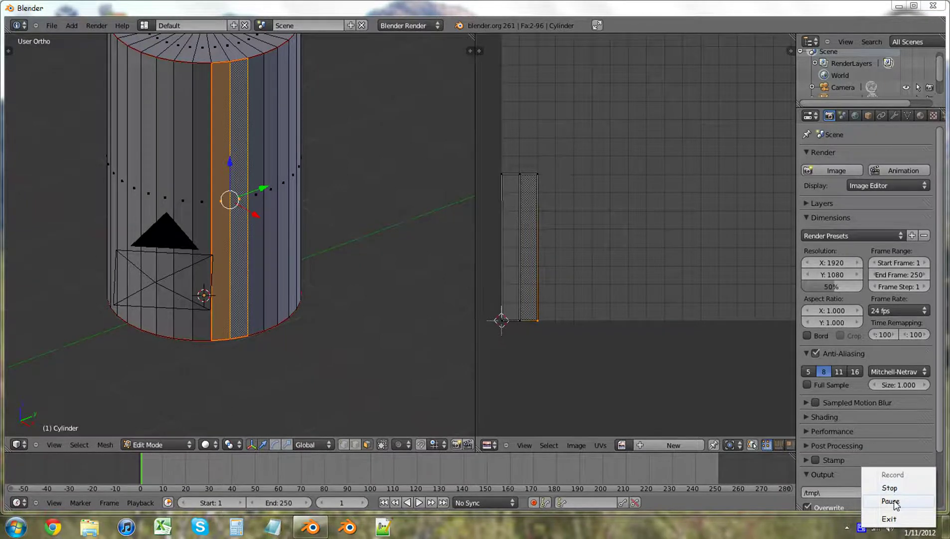
pyautogui.click(890, 500)
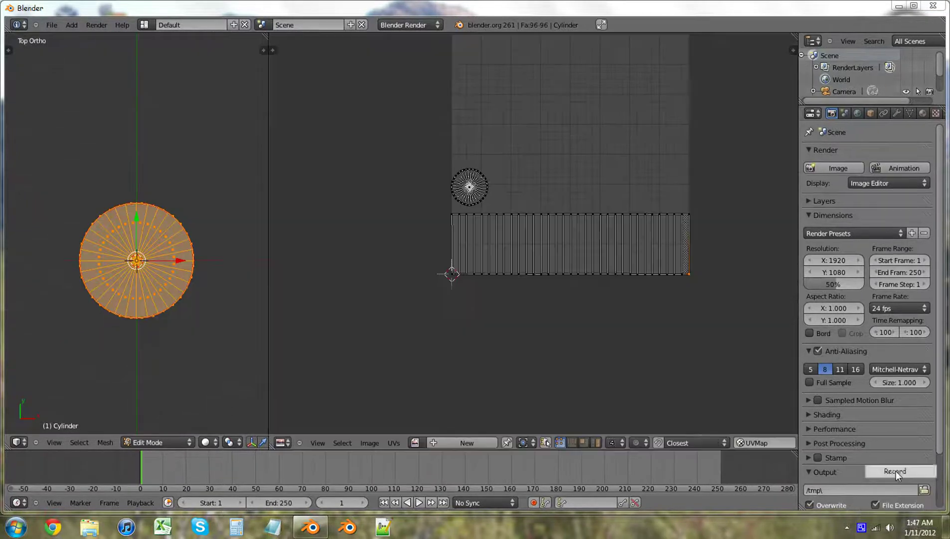
pyautogui.click(896, 471)
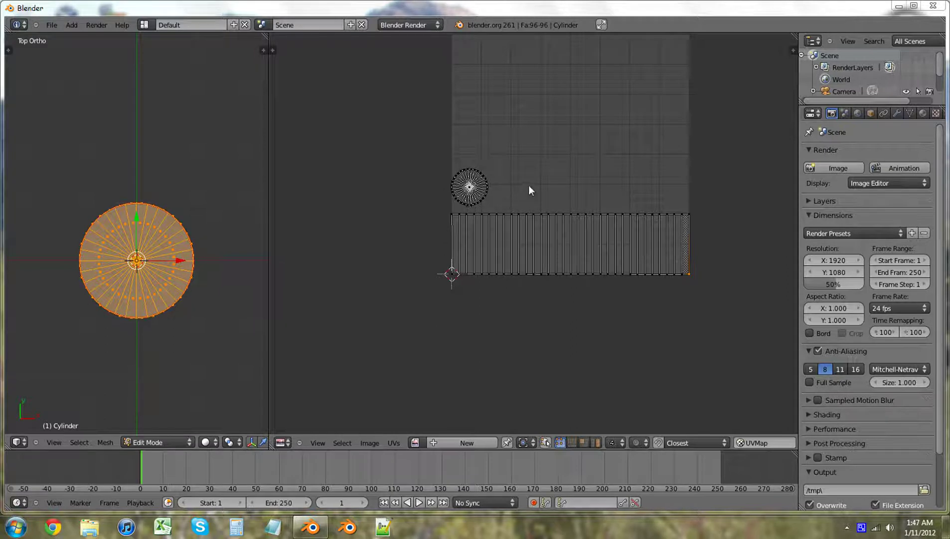
# Step: Box-select the whole circular cap UV island and move it up and right into the empty area above the side strip
pyautogui.scroll(7, 528, 185)
pyautogui.scroll(-6, 451, 170)
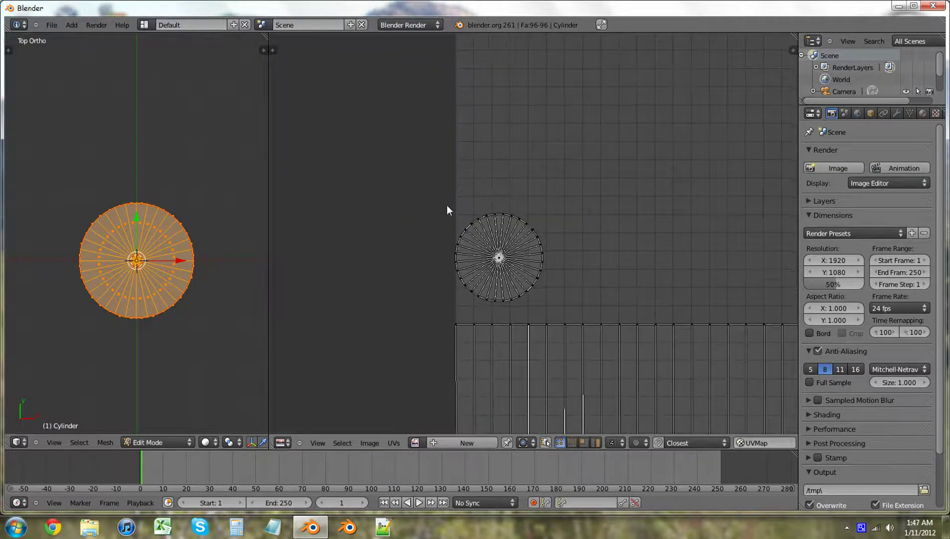
pyautogui.press('b')
pyautogui.moveTo(434, 185); pyautogui.dragTo(611, 299)
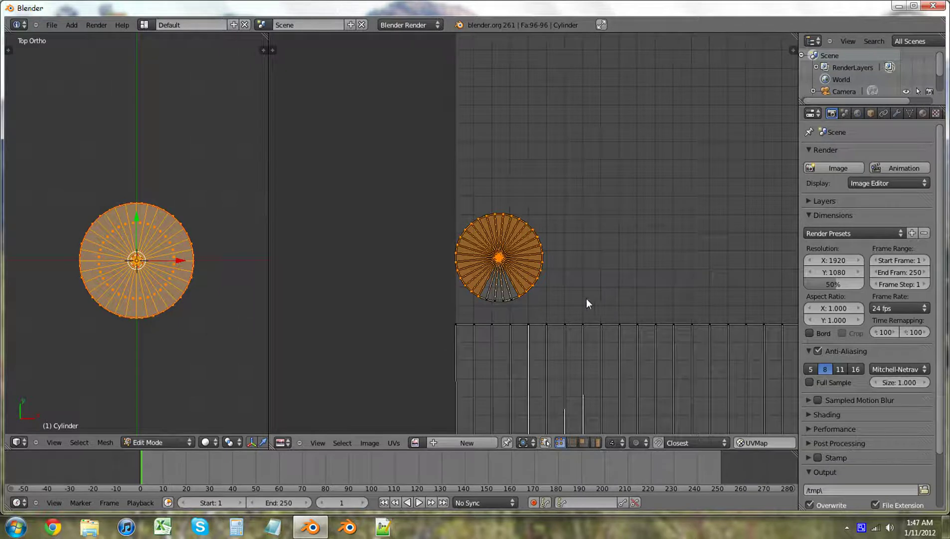
pyautogui.press('b')
pyautogui.moveTo(445, 277); pyautogui.dragTo(572, 313)
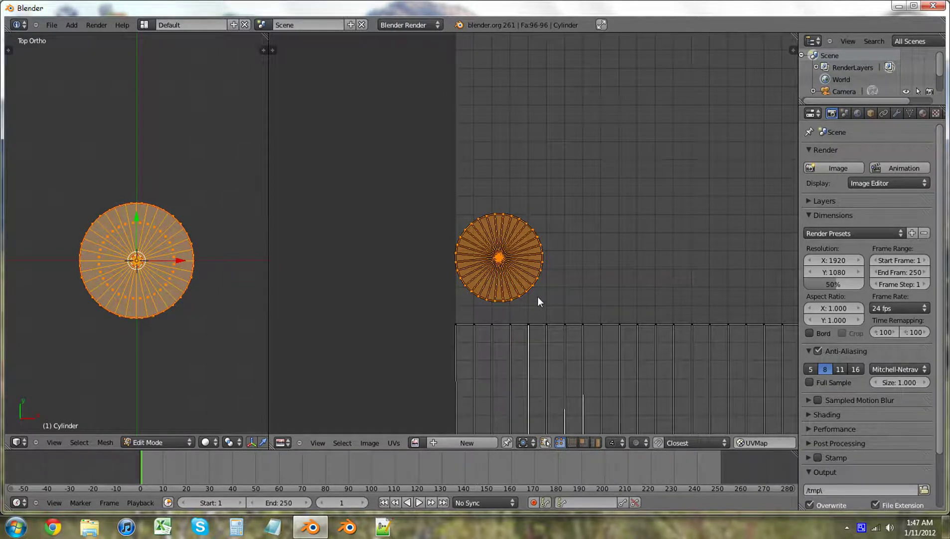
pyautogui.press('g')
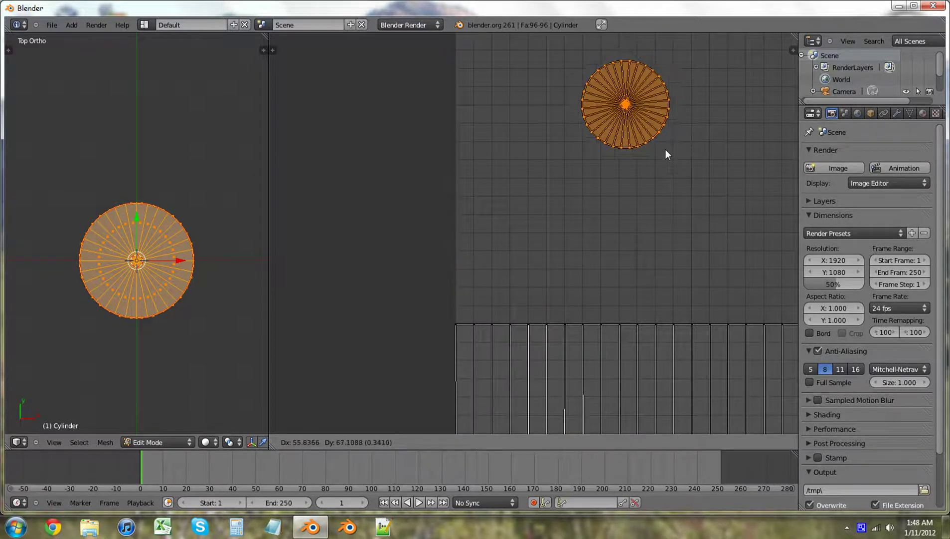
pyautogui.click(665, 154)
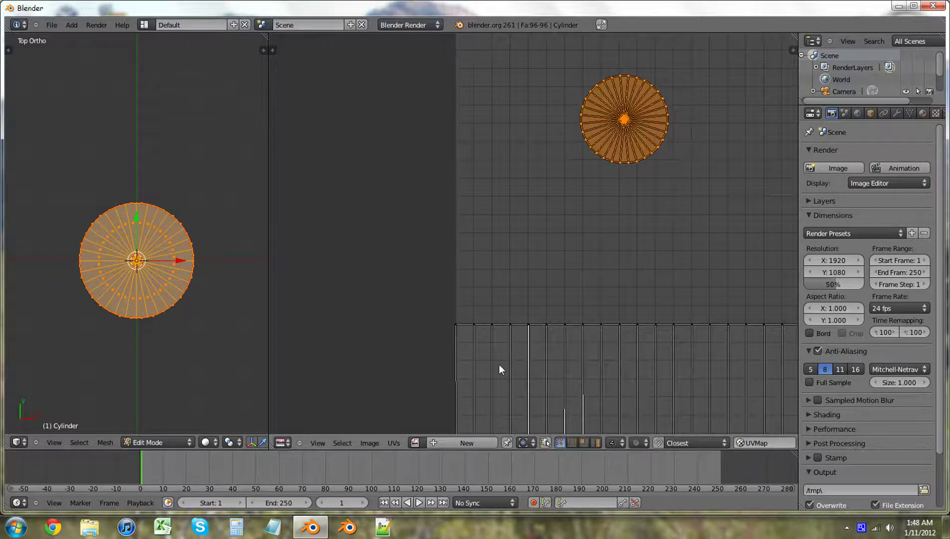
# Step: Export the UV layout as barrel.png into the World 001 folder
pyautogui.click(394, 442)
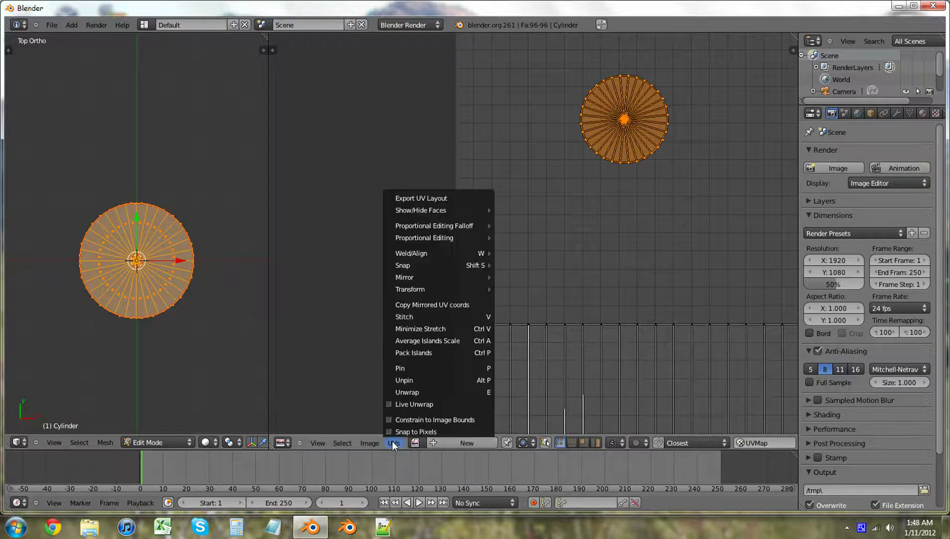
pyautogui.click(439, 200)
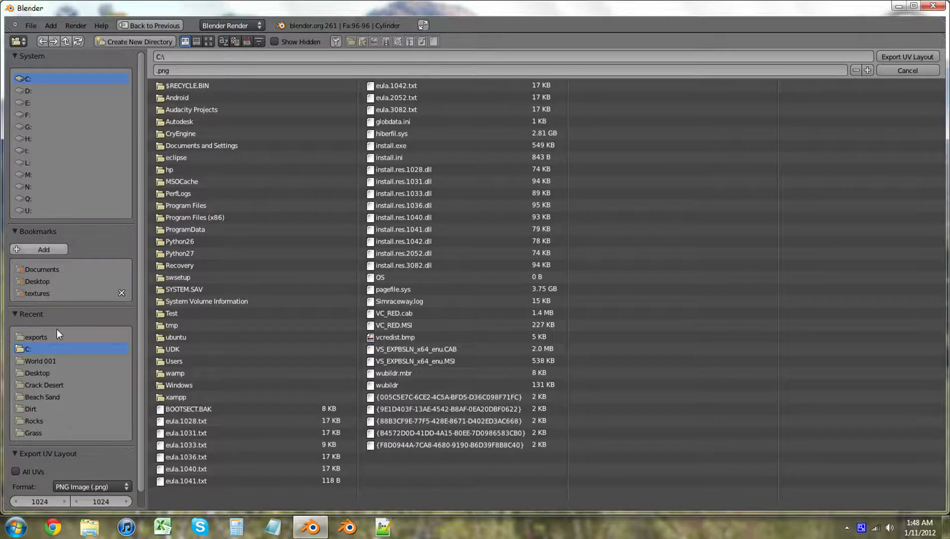
pyautogui.click(51, 359)
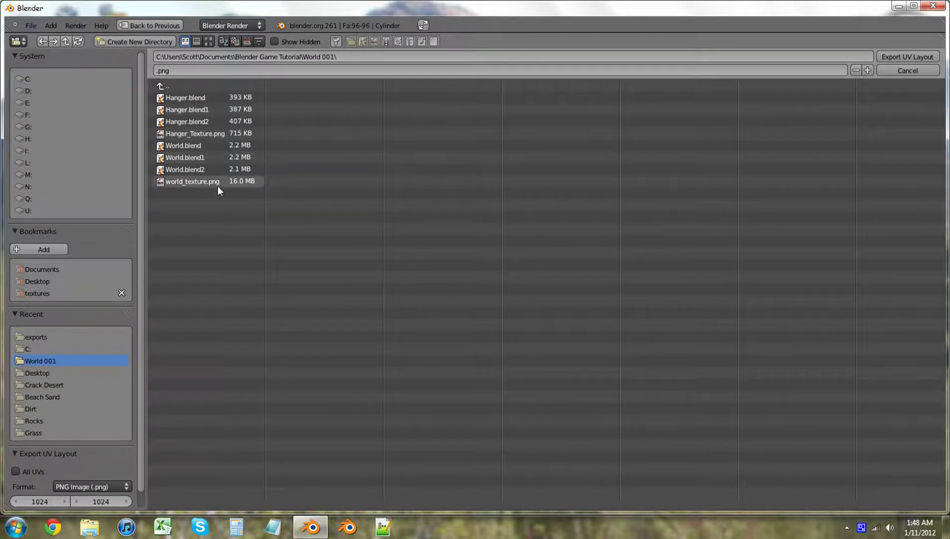
pyautogui.click(159, 71)
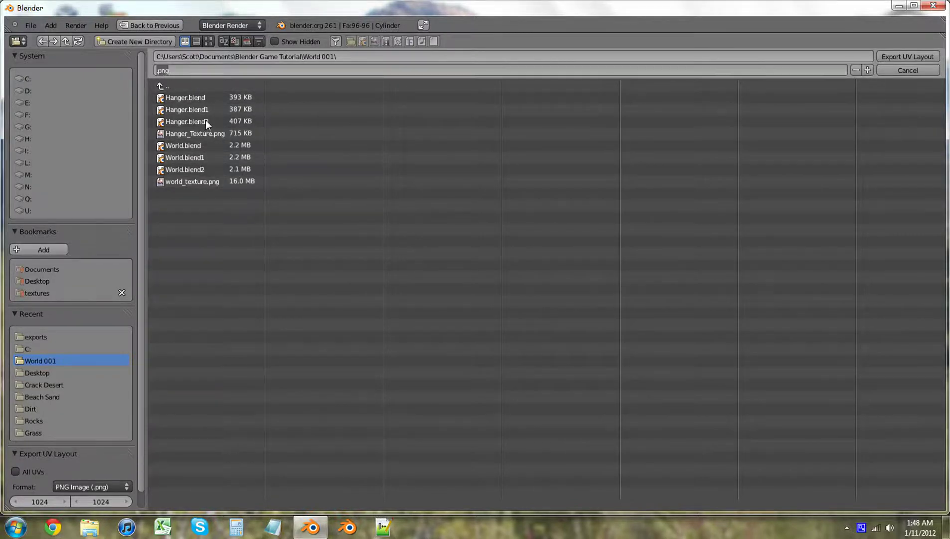
pyautogui.write('barrel')
pyautogui.press('Return')
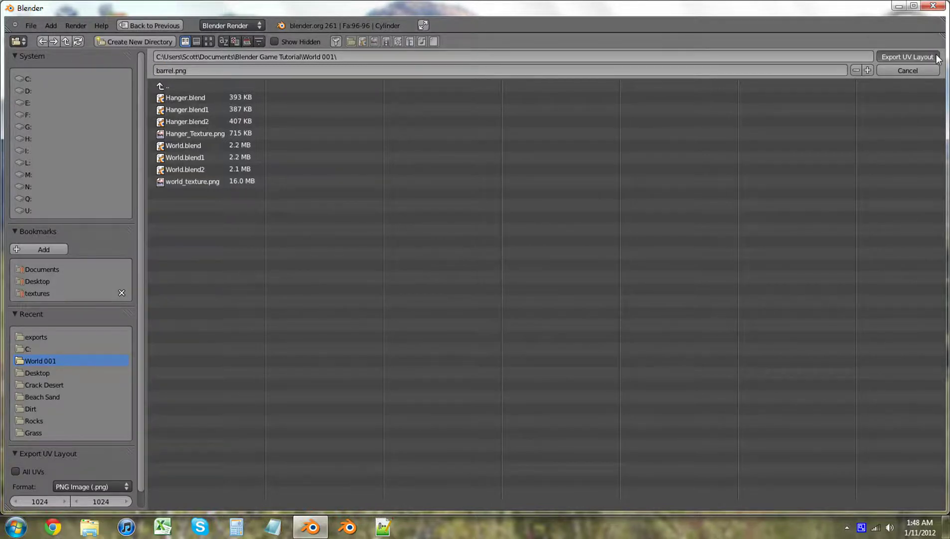
pyautogui.click(908, 57)
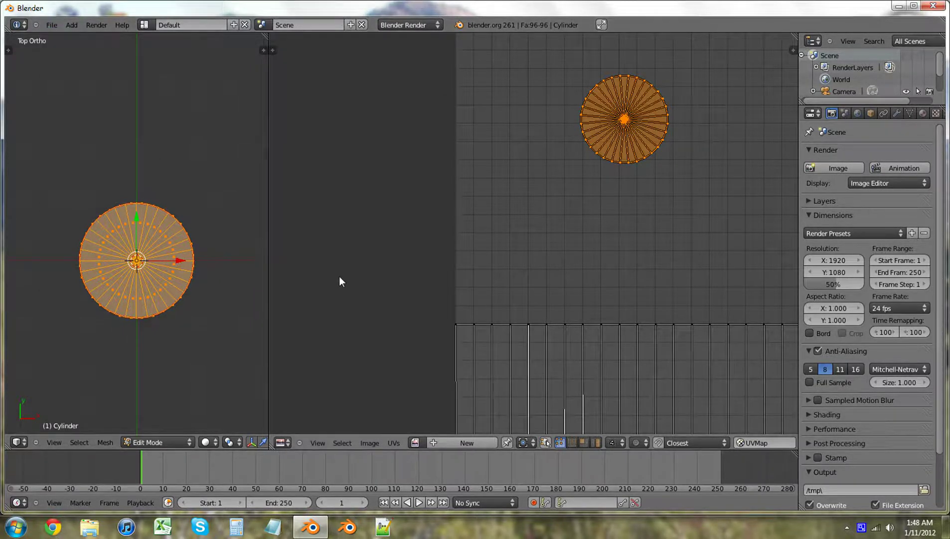
# Step: Switch the cylinder to Object Mode, start saving the scene and name the file Barrel.blend
pyautogui.press('Tab')
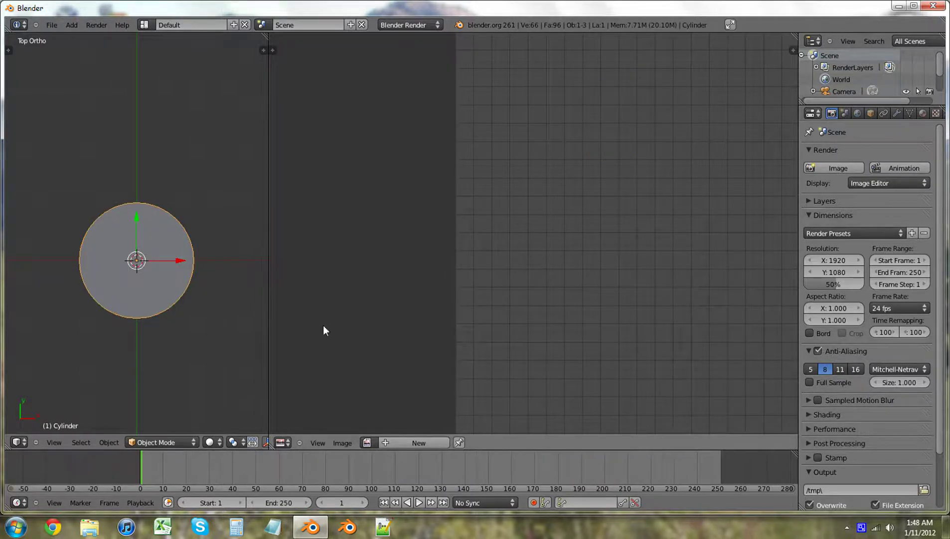
pyautogui.moveTo(193, 295); pyautogui.dragTo(202, 212, button='middle')
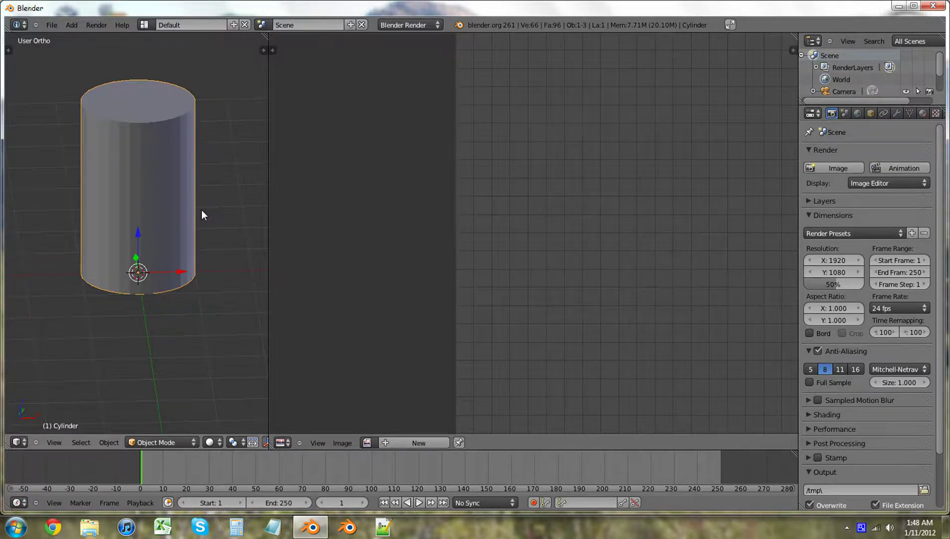
pyautogui.hotkey('ctrl', 's')
pyautogui.click(184, 71)
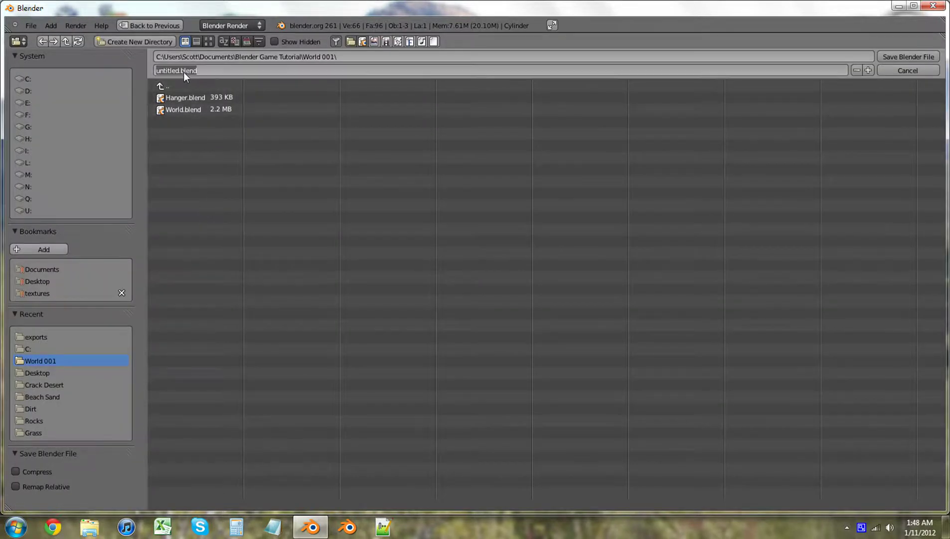
pyautogui.write('Barrel')
pyautogui.press('Return')
# Step: Create a directory named Assets inside World 001 and save Barrel.blend in it
pyautogui.click(144, 43)
pyautogui.click(144, 43)
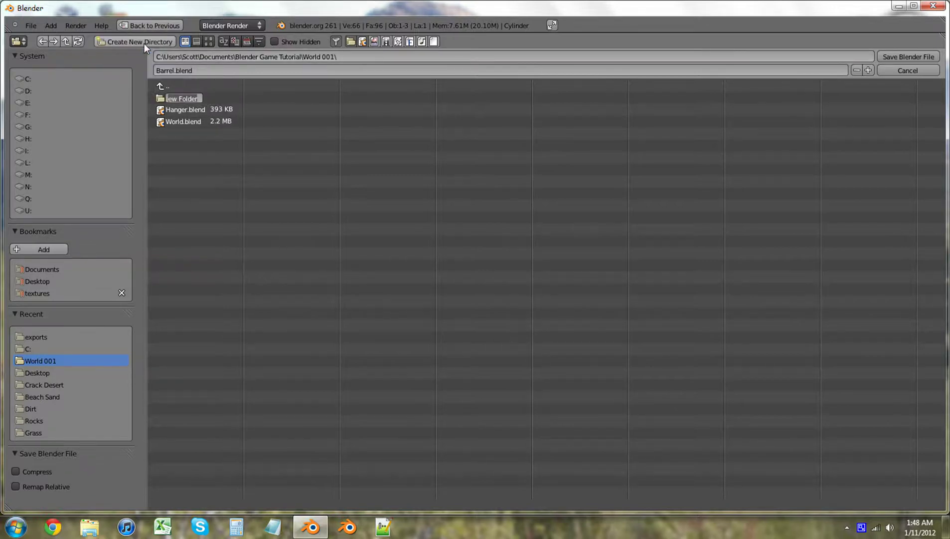
pyautogui.write('assets')
pyautogui.press('Return')
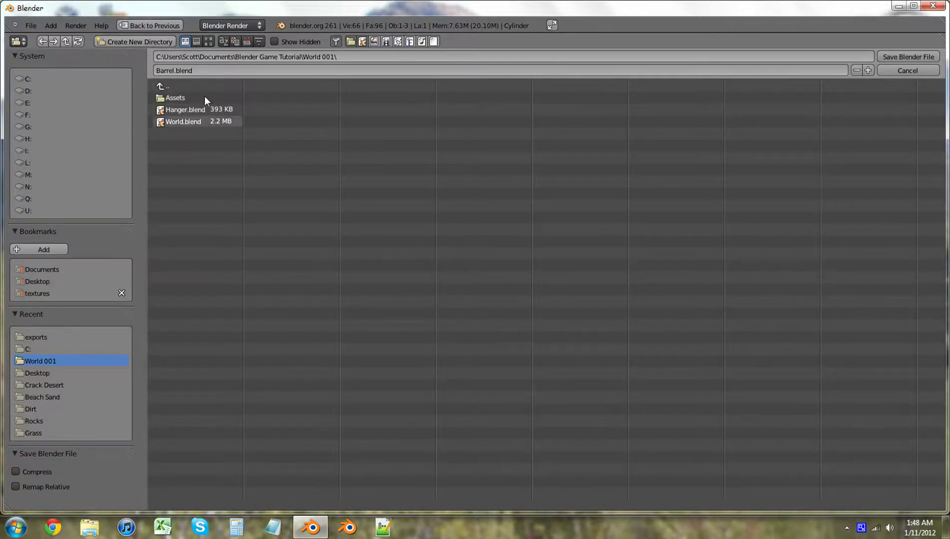
pyautogui.click(189, 98)
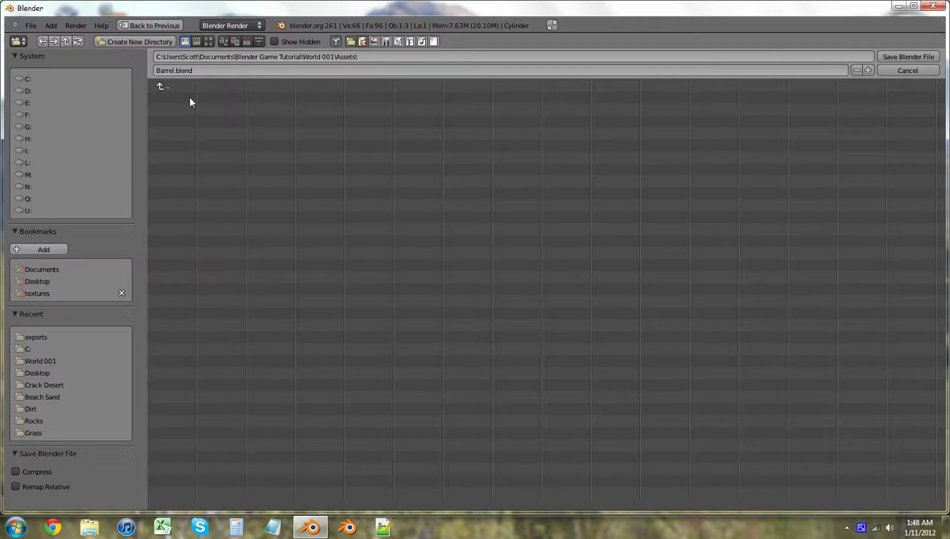
pyautogui.click(927, 56)
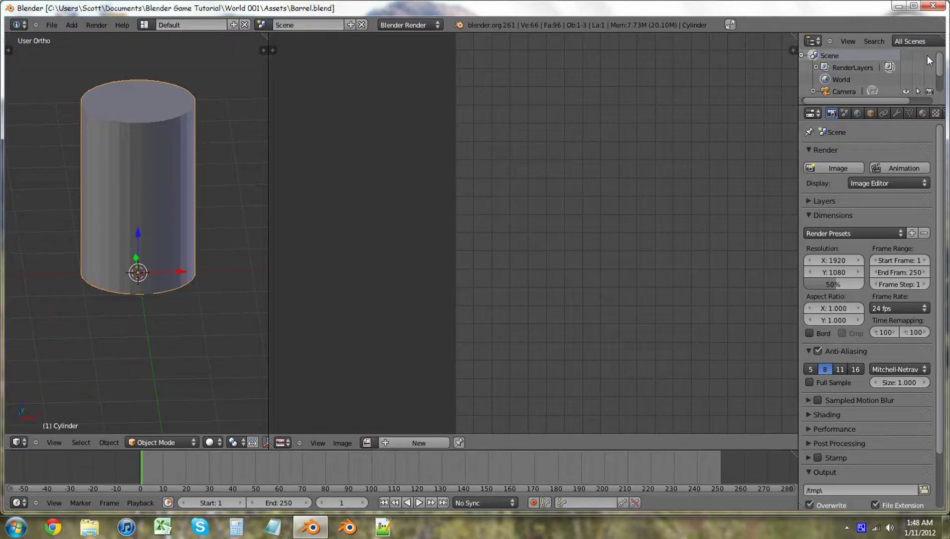
# Step: Close Blender and open the World 001 folder within Blender Game Tutorial in Windows Explorer
pyautogui.click(934, 6)
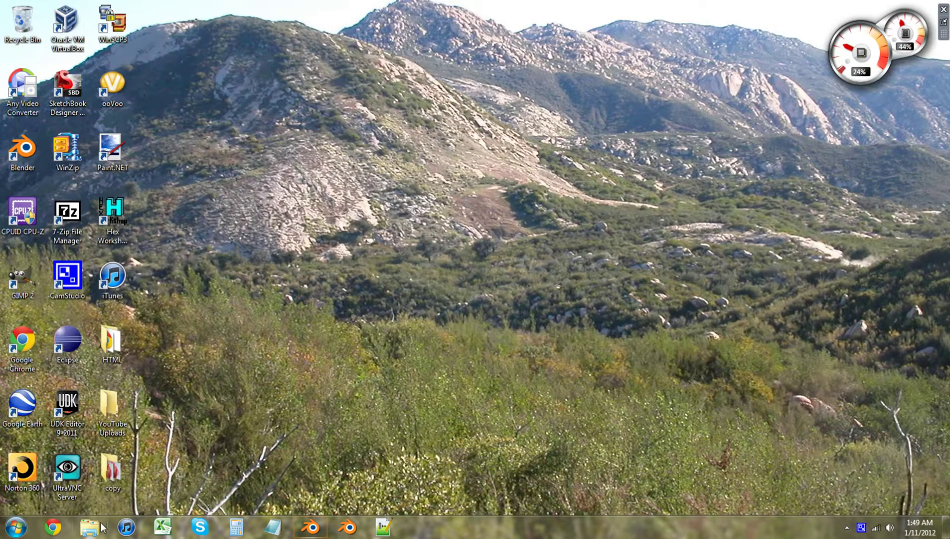
pyautogui.click(89, 526)
pyautogui.click(100, 171)
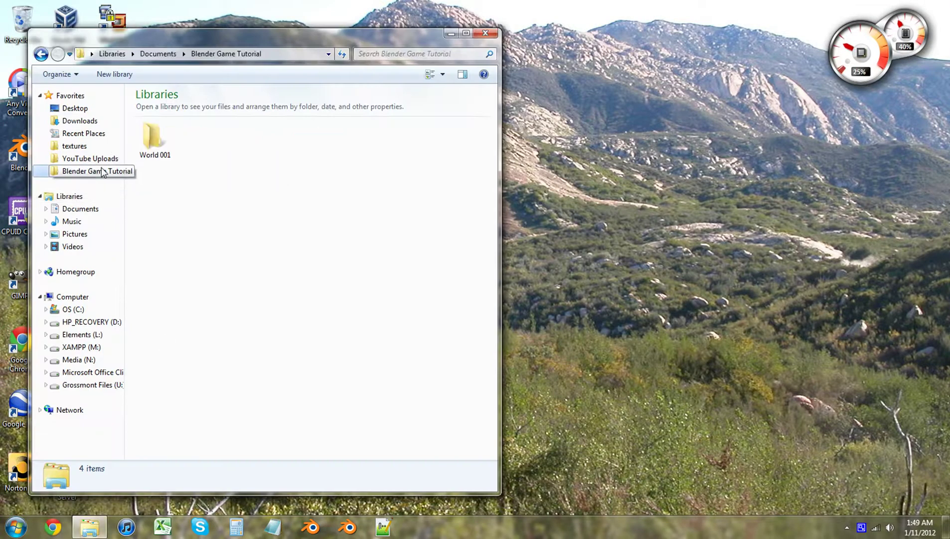
pyautogui.doubleClick(152, 150)
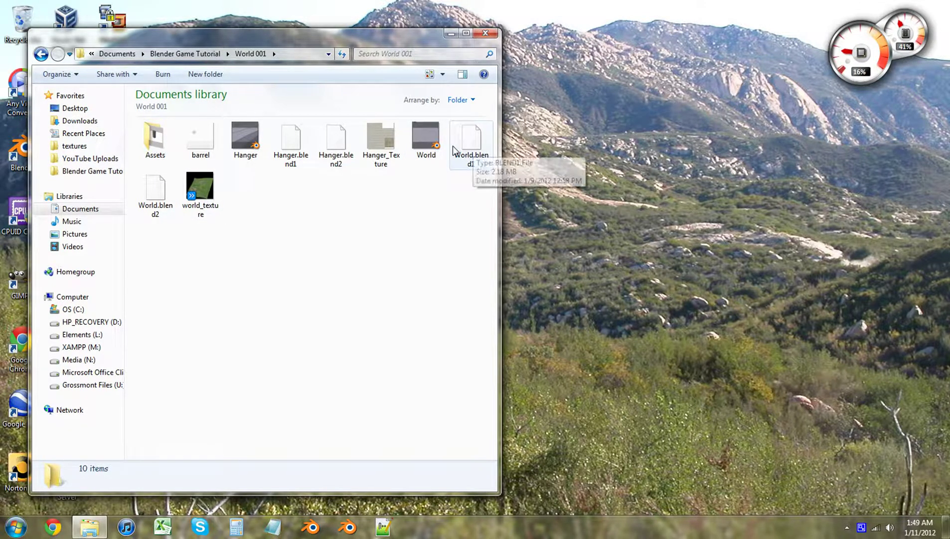
# Step: View the exported barrel image to check its UV layout, and close the image viewer
pyautogui.click(202, 142)
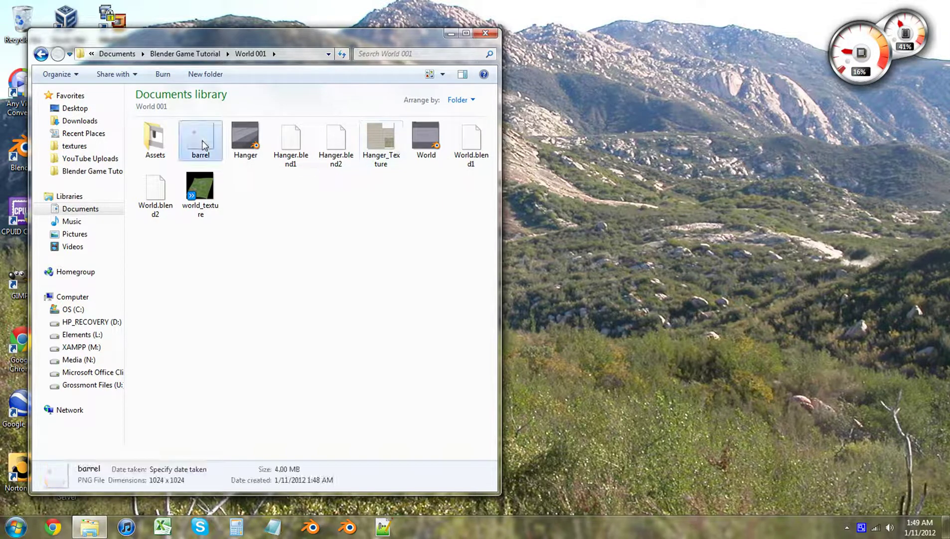
pyautogui.doubleClick(202, 142)
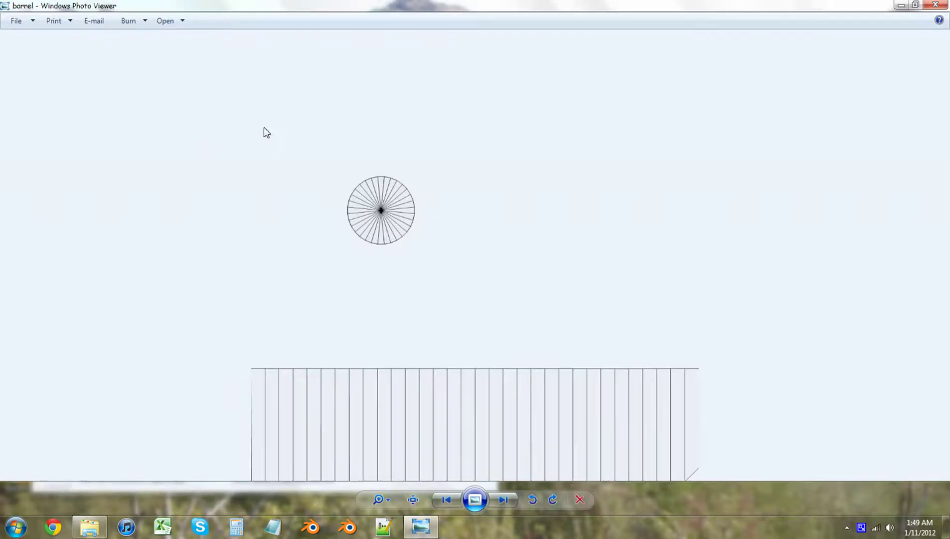
pyautogui.click(936, 5)
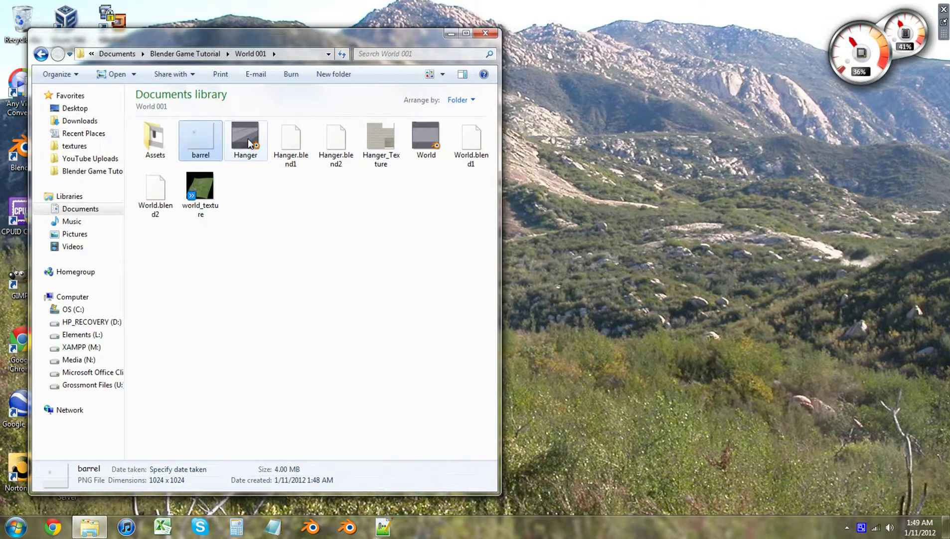
# Step: Move the barrel PNG into the Assets folder and open that folder
pyautogui.moveTo(152, 166); pyautogui.dragTo(152, 144)
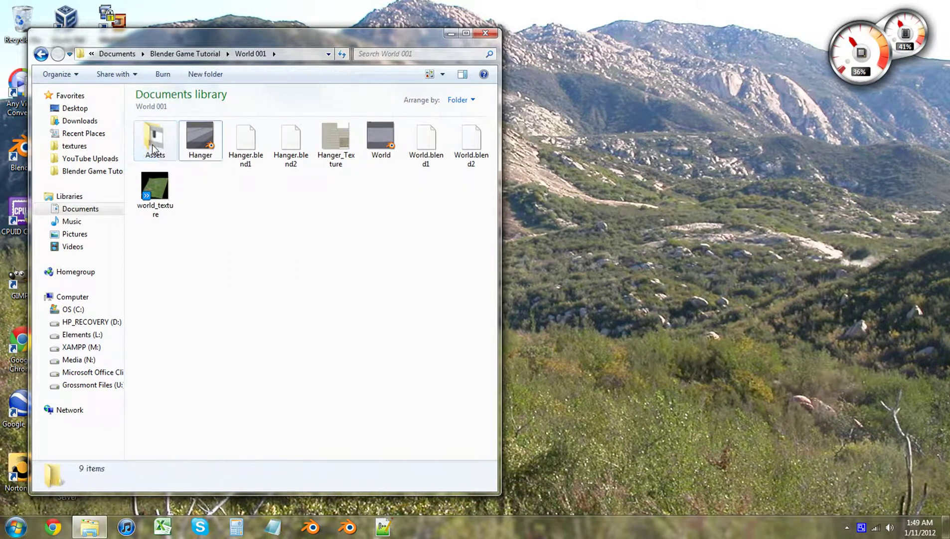
pyautogui.doubleClick(152, 144)
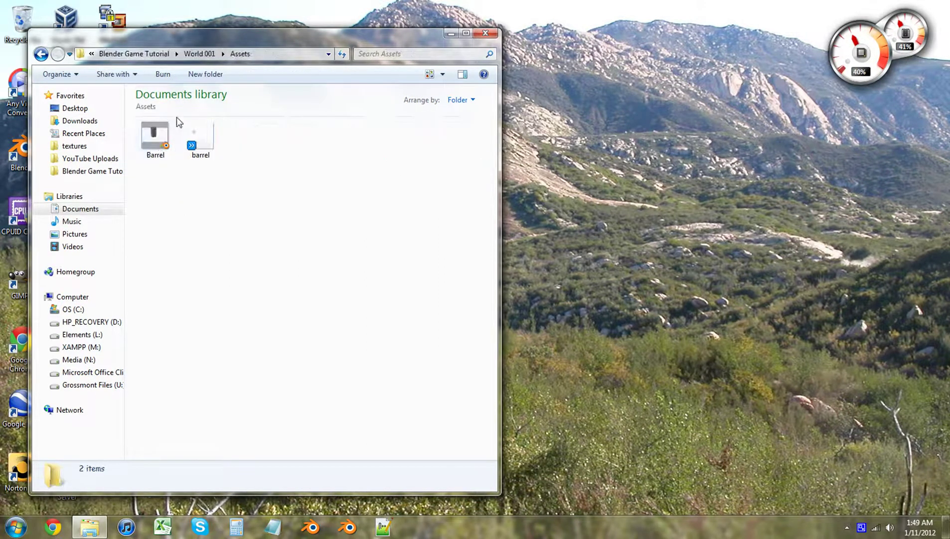
# Step: Create a folder inside Assets with the default name and remove the barrel PNG from Assets
pyautogui.click(213, 75)
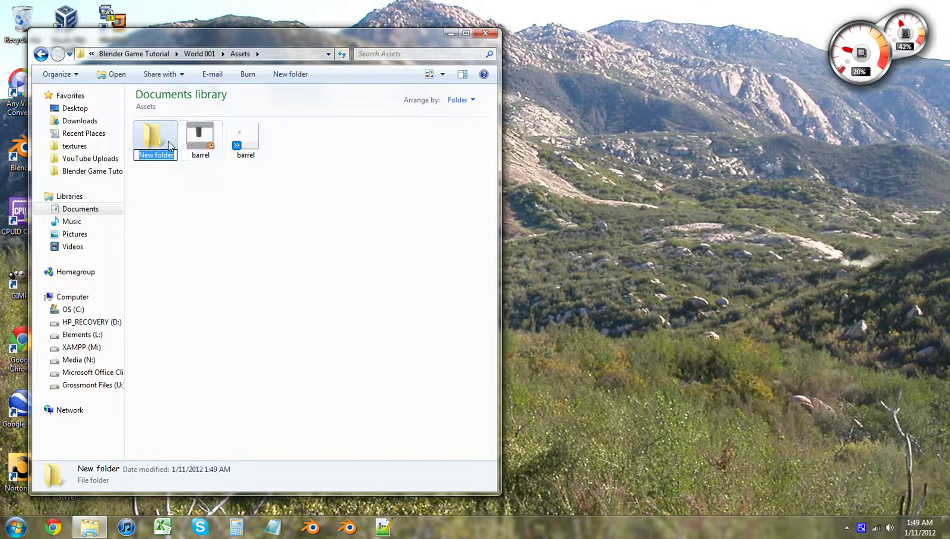
pyautogui.click(176, 227)
pyautogui.click(172, 150)
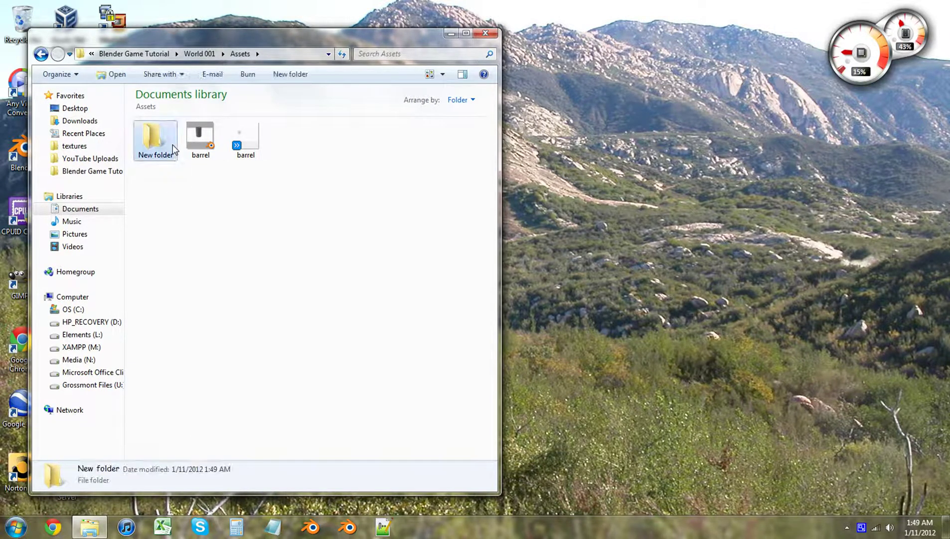
pyautogui.press('Right')
pyautogui.press('Right')
pyautogui.press('Delete')
pyautogui.press('Return')
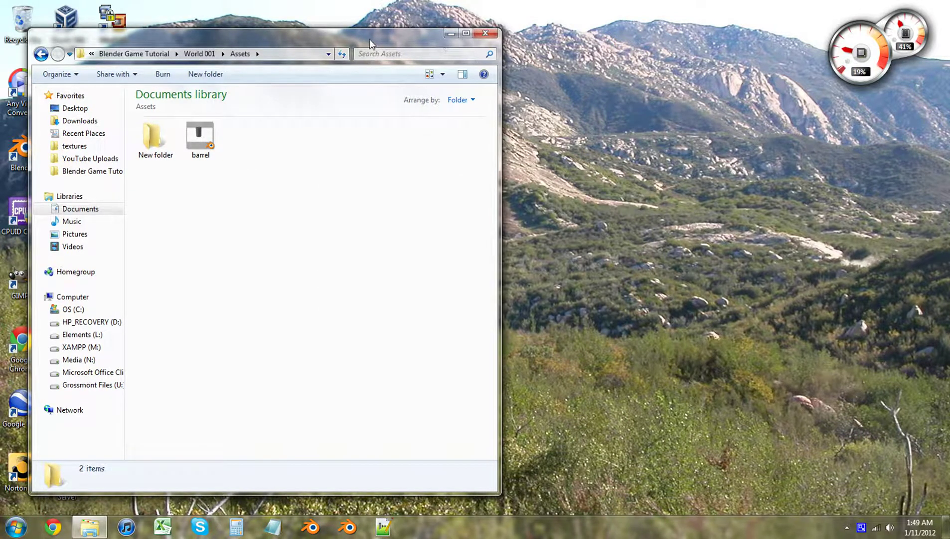
# Step: Go back to the World 001 folder and close the Explorer window
pyautogui.click(45, 55)
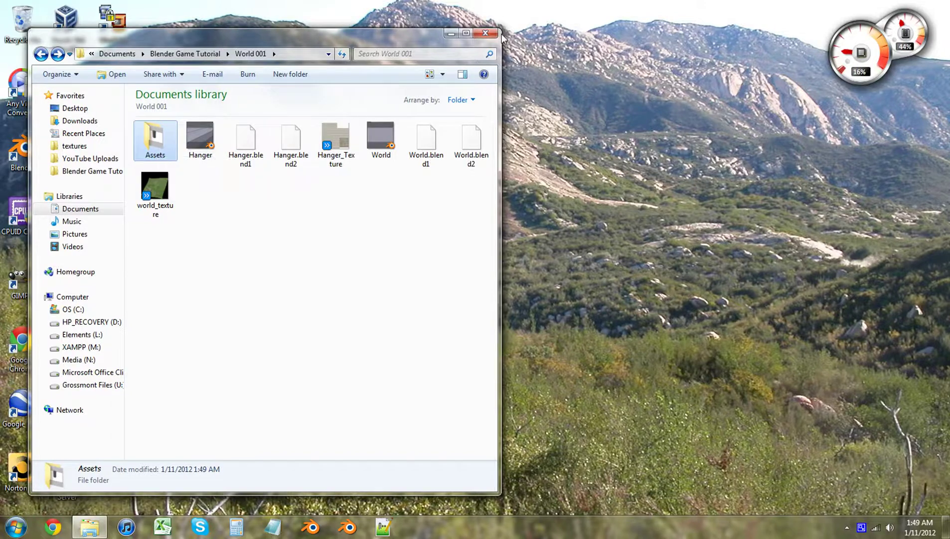
pyautogui.click(485, 33)
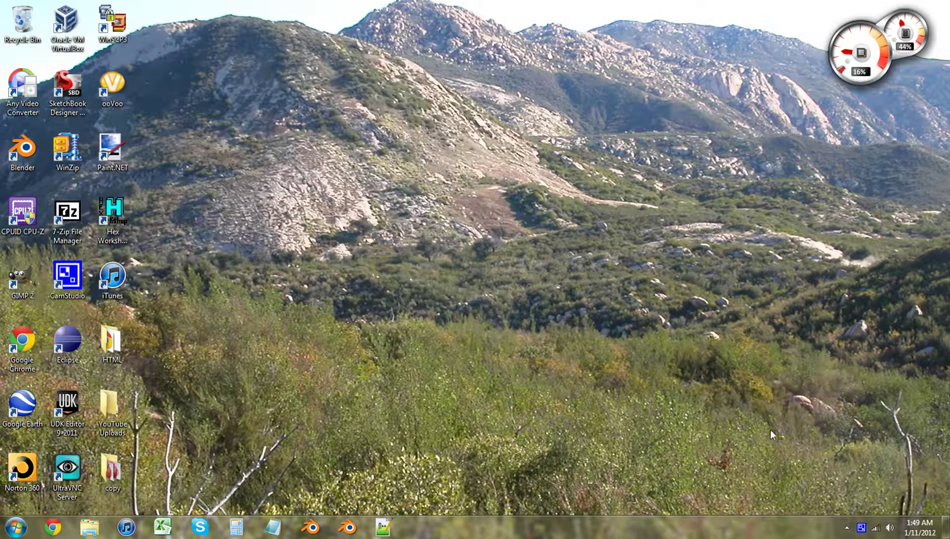
pyautogui.rightClick(861, 527)
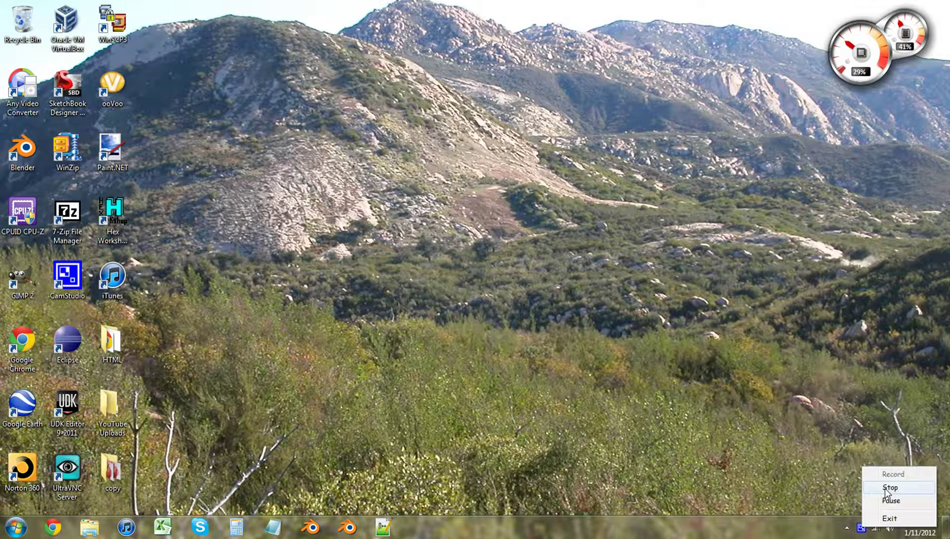